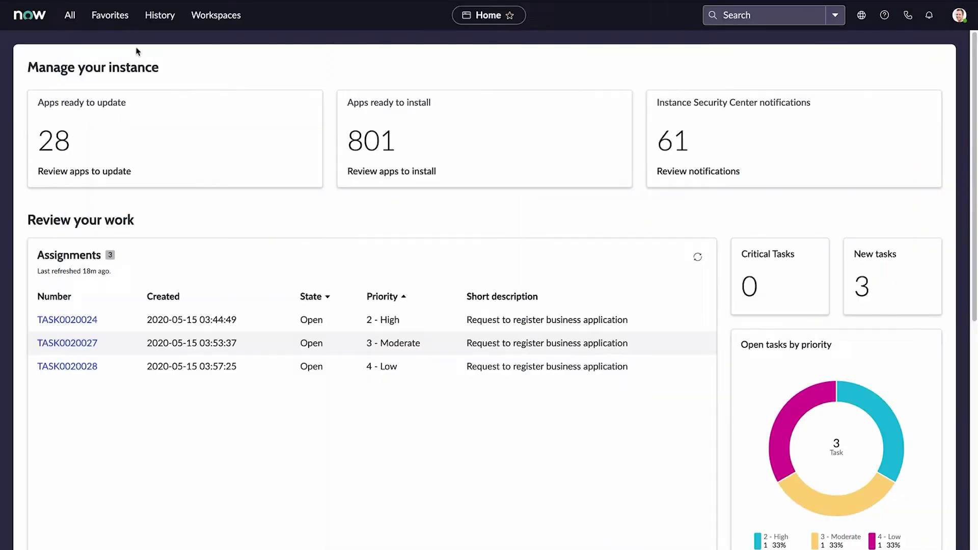
# Filter the Automated Indicators list starting from 'Number of new incidents'
pyautogui.click(71, 16)
pyautogui.write('performance')
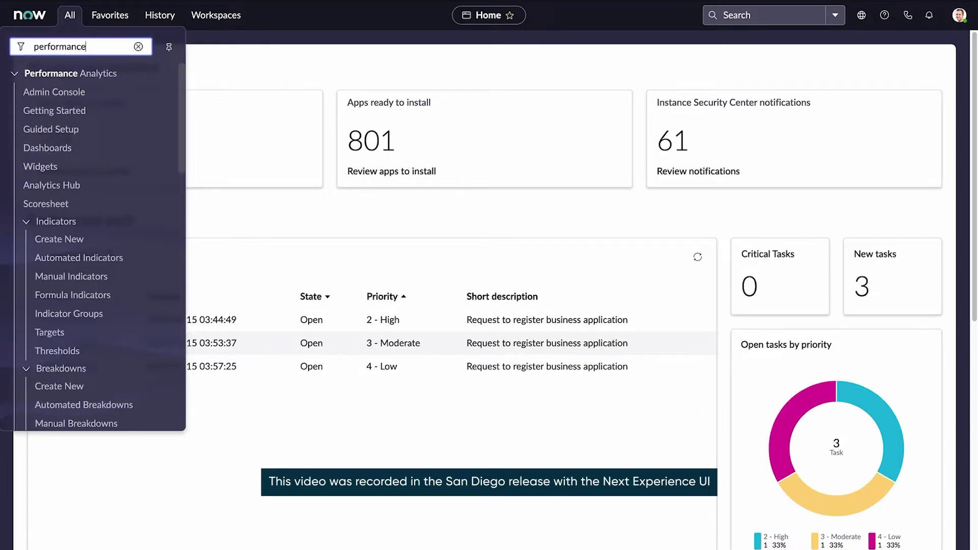
pyautogui.click(76, 257)
pyautogui.write('Num')
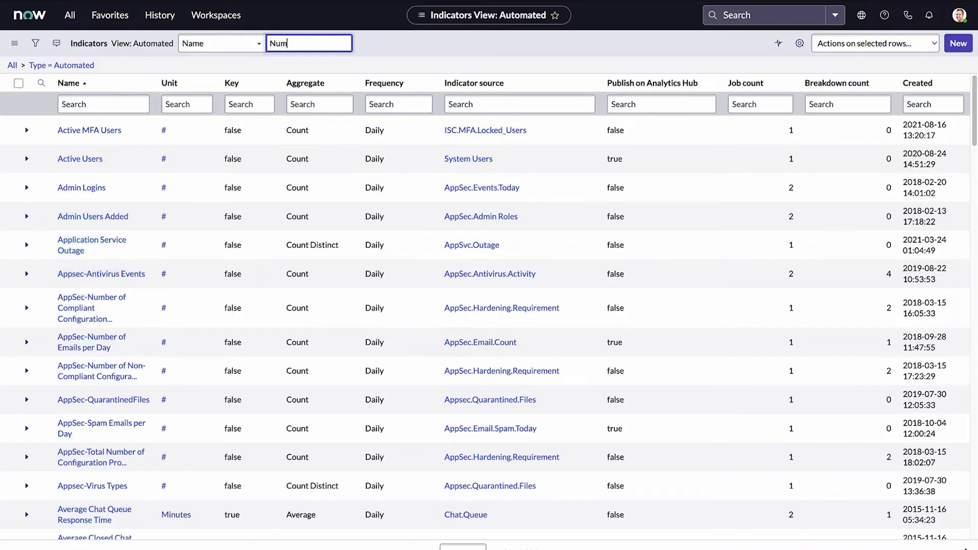
pyautogui.write('ber of new incidents')
pyautogui.press('Return')
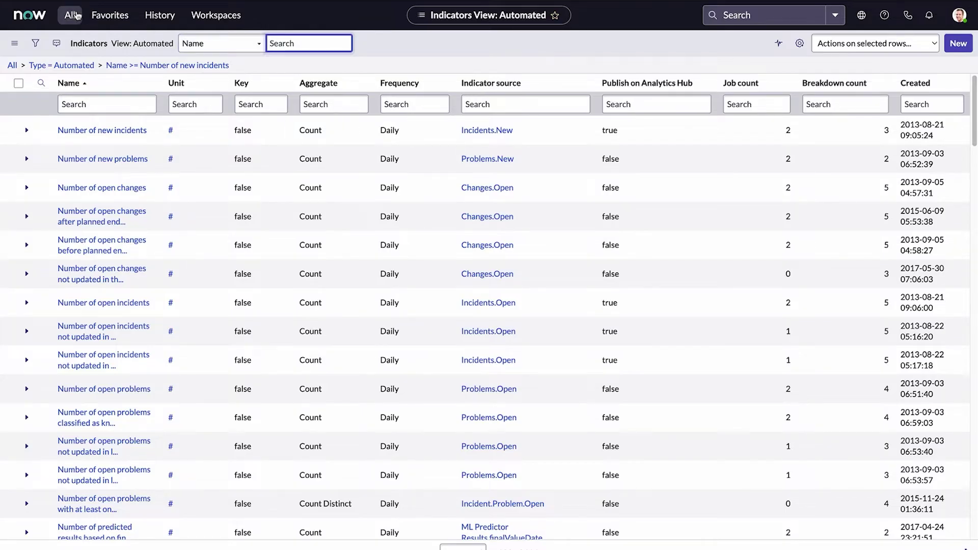
# Start a new manual indicator record from the Performance Analytics menu
pyautogui.click(69, 15)
pyautogui.write('performance')
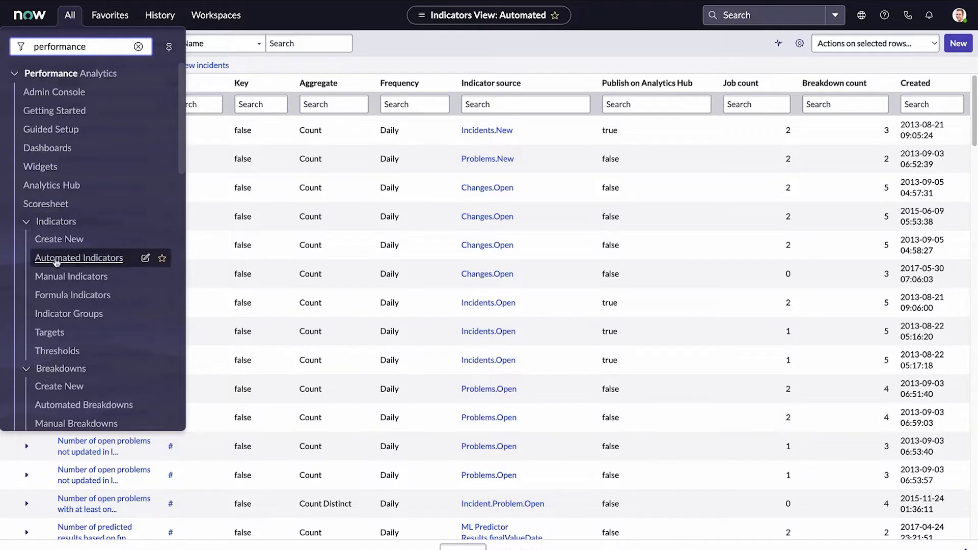
pyautogui.click(56, 276)
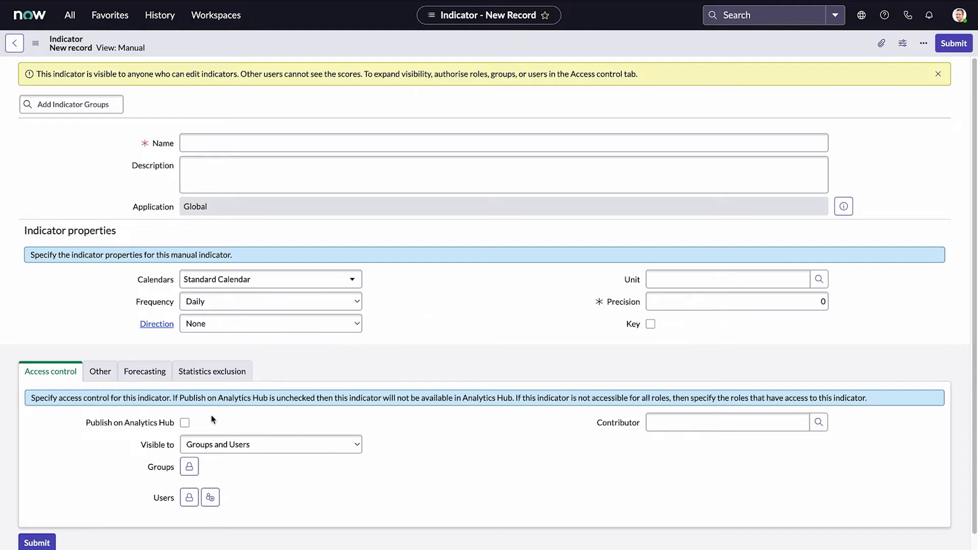
# Publish it on Analytics Hub, make it visible to everyone with the admin role, and look up a contributor
pyautogui.click(185, 423)
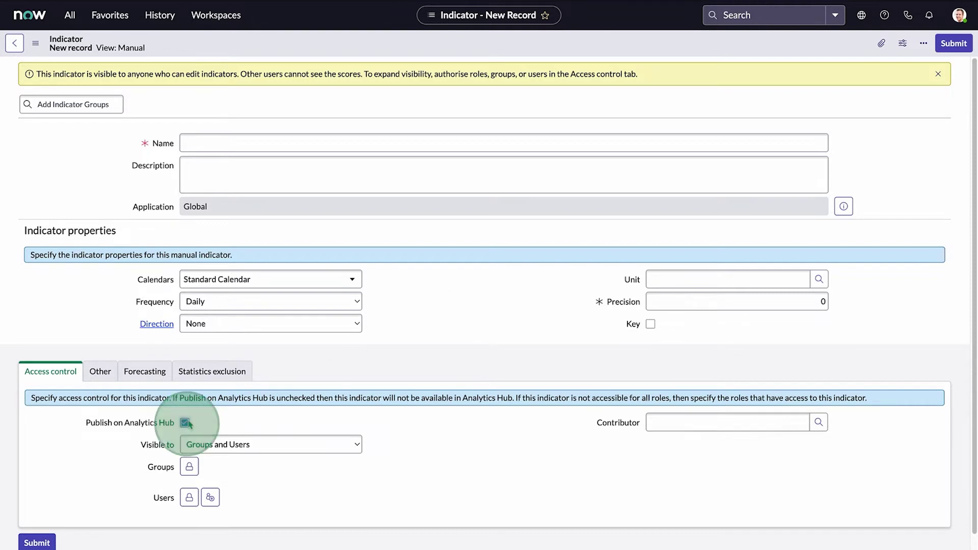
pyautogui.click(295, 443)
pyautogui.click(293, 432)
pyautogui.click(185, 467)
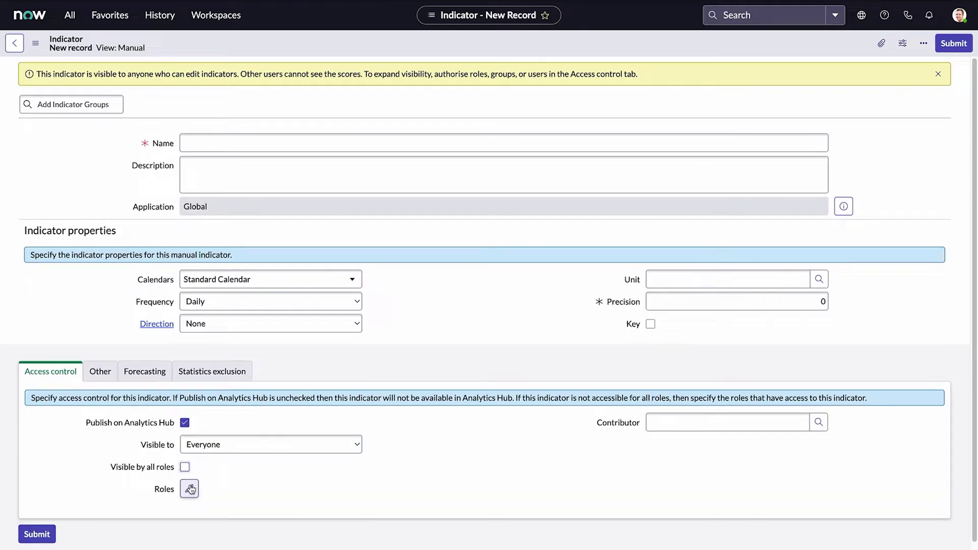
pyautogui.click(189, 489)
pyautogui.click(350, 175)
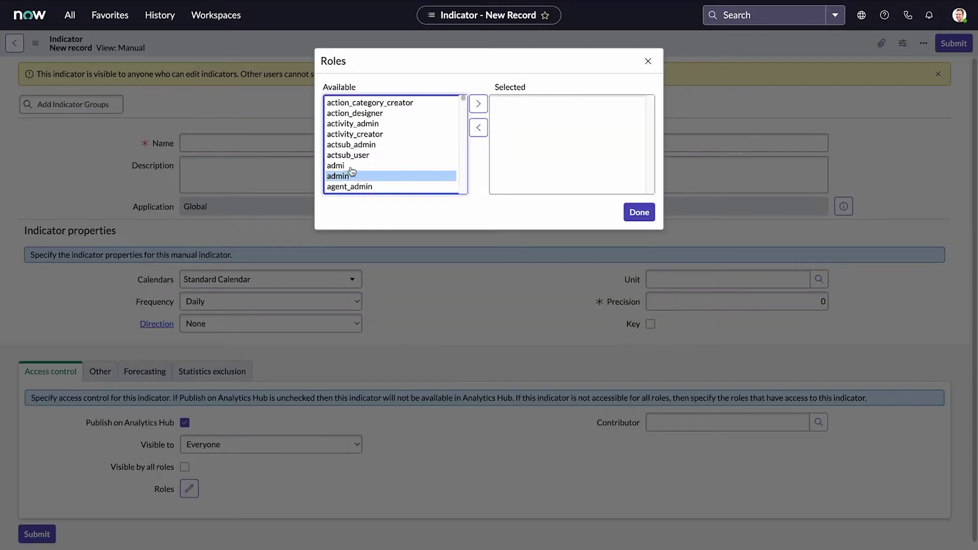
pyautogui.click(478, 104)
pyautogui.click(638, 212)
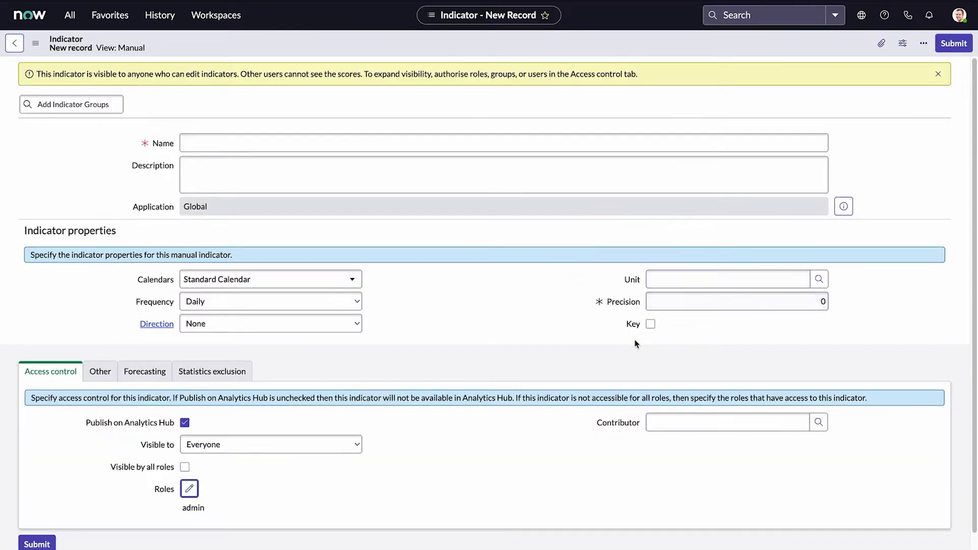
pyautogui.click(818, 424)
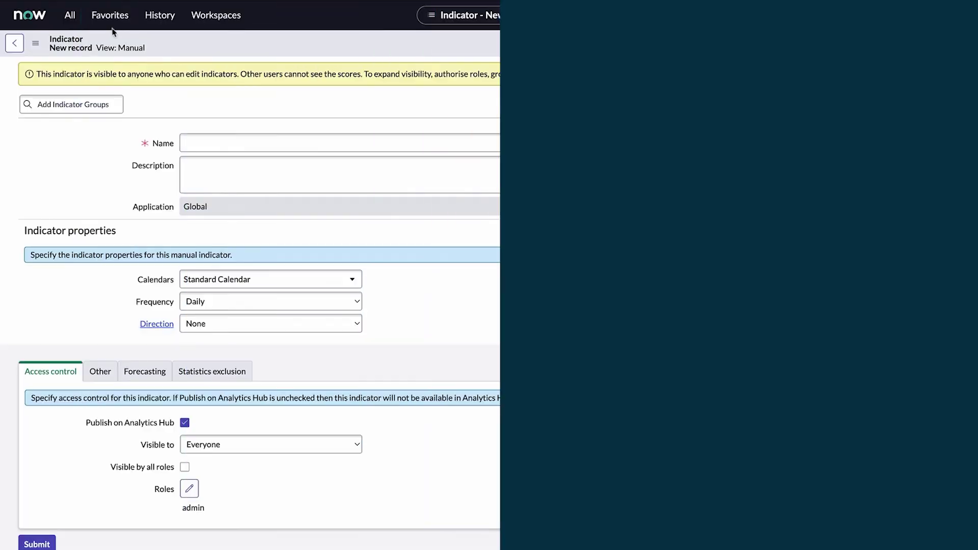
# Search Formula Indicators for 'Incident backlog growth' and open that record
pyautogui.click(70, 15)
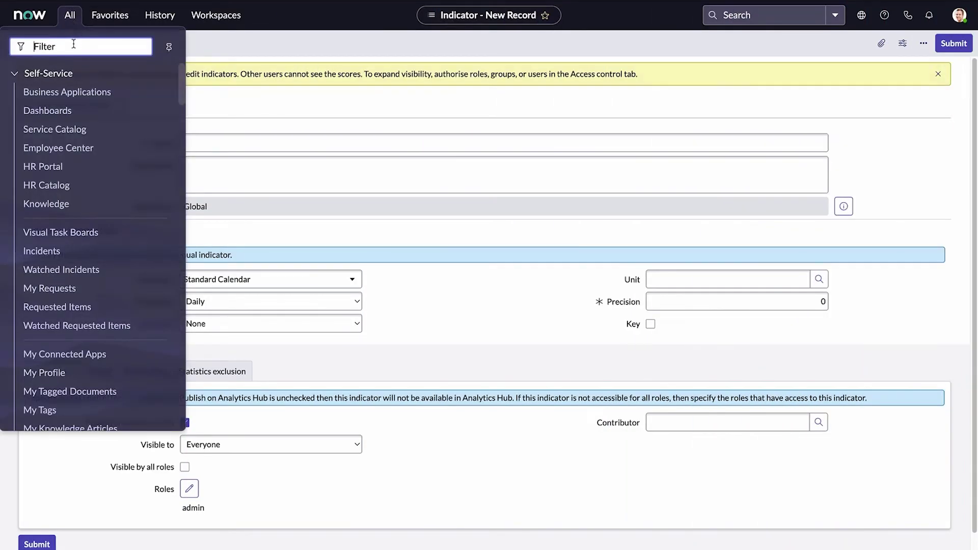
pyautogui.write('performance')
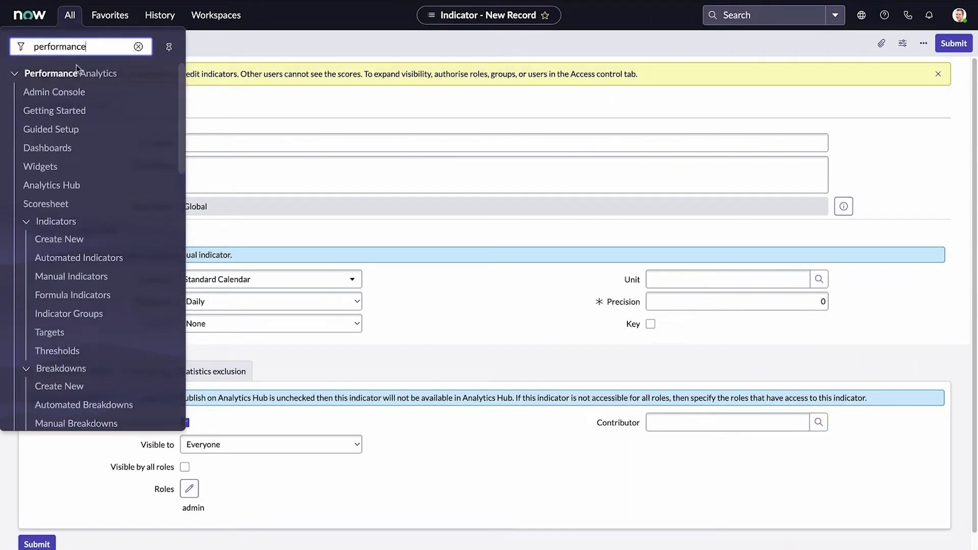
pyautogui.click(73, 295)
pyautogui.write('Incident backlo')
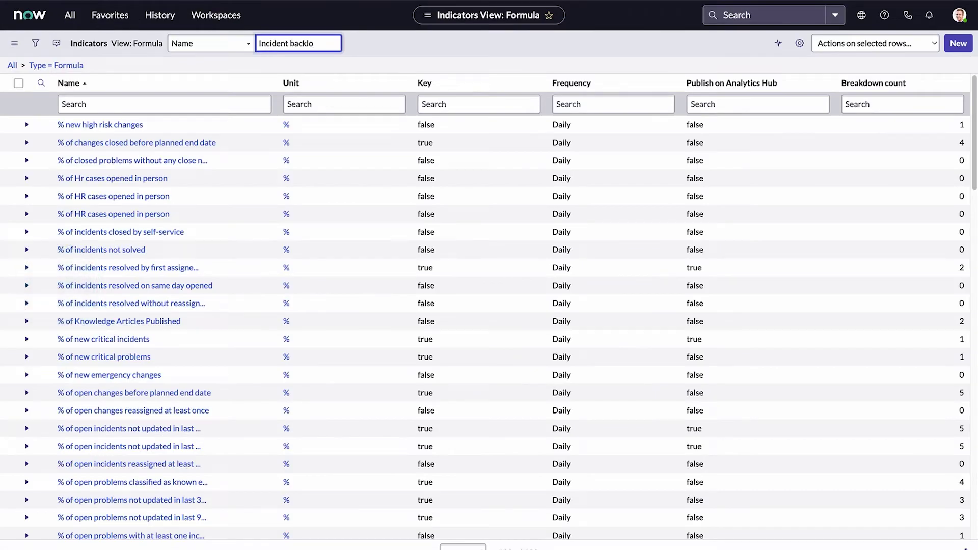
pyautogui.write('g growth')
pyautogui.press('Return')
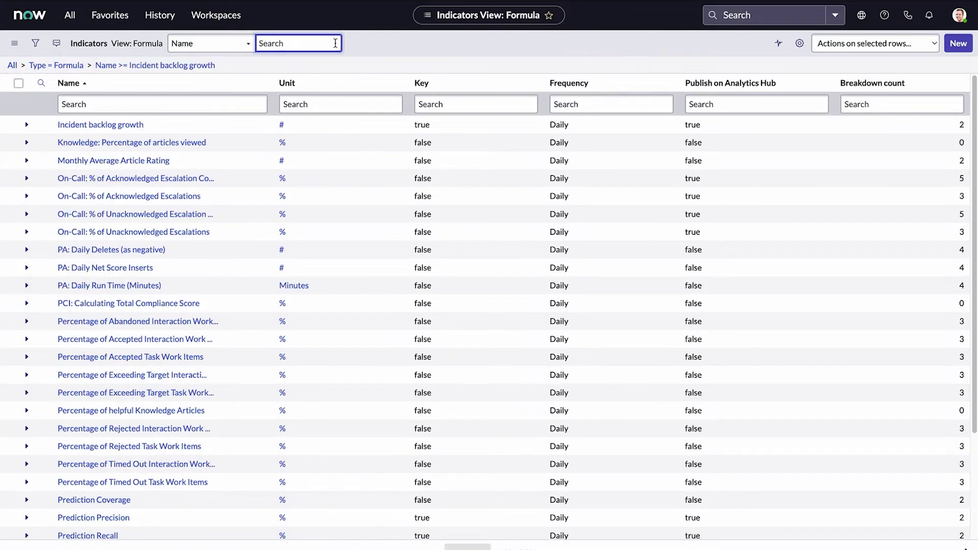
pyautogui.click(125, 125)
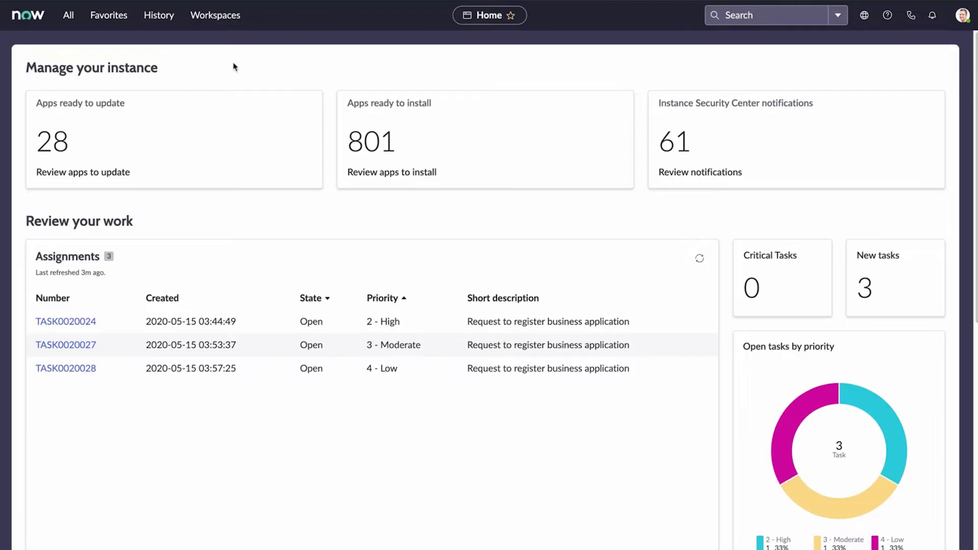
# From the Manual Indicators list, create 'Number of new HR cases opened in person' with unit #
pyautogui.click(68, 15)
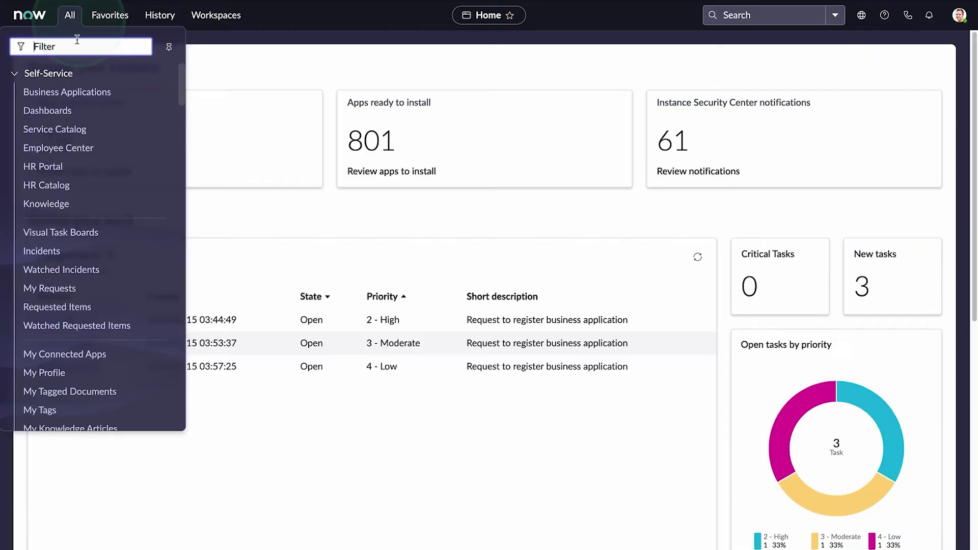
pyautogui.write('manual indicators')
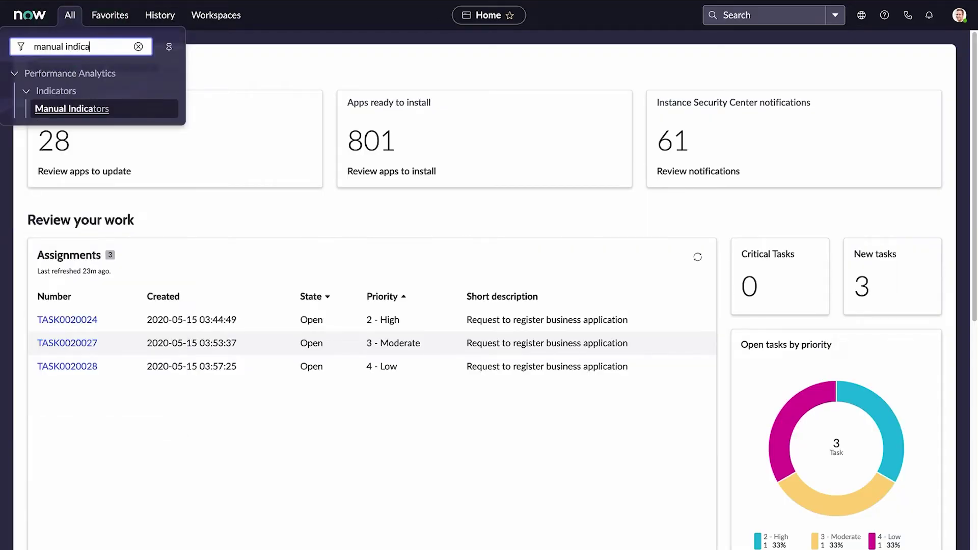
pyautogui.click(66, 110)
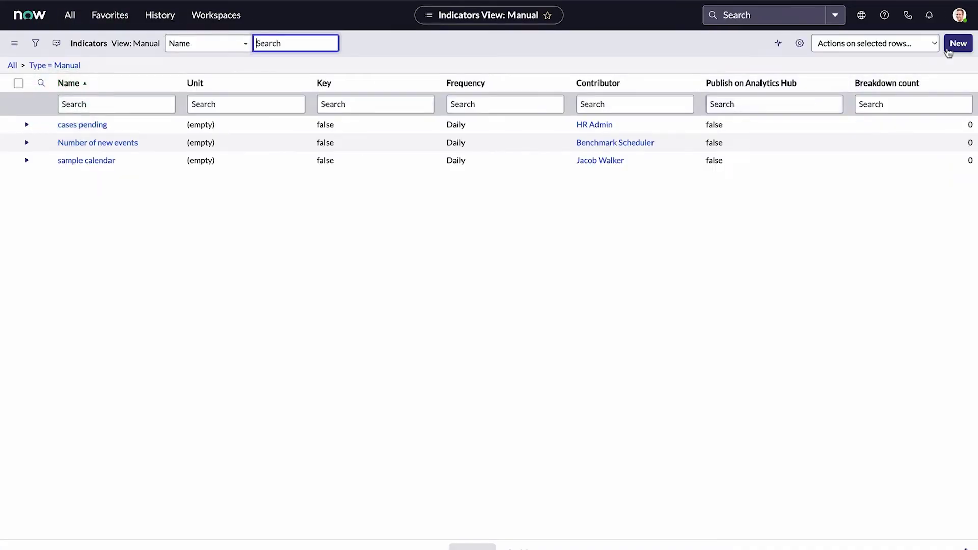
pyautogui.click(954, 41)
pyautogui.write('Number')
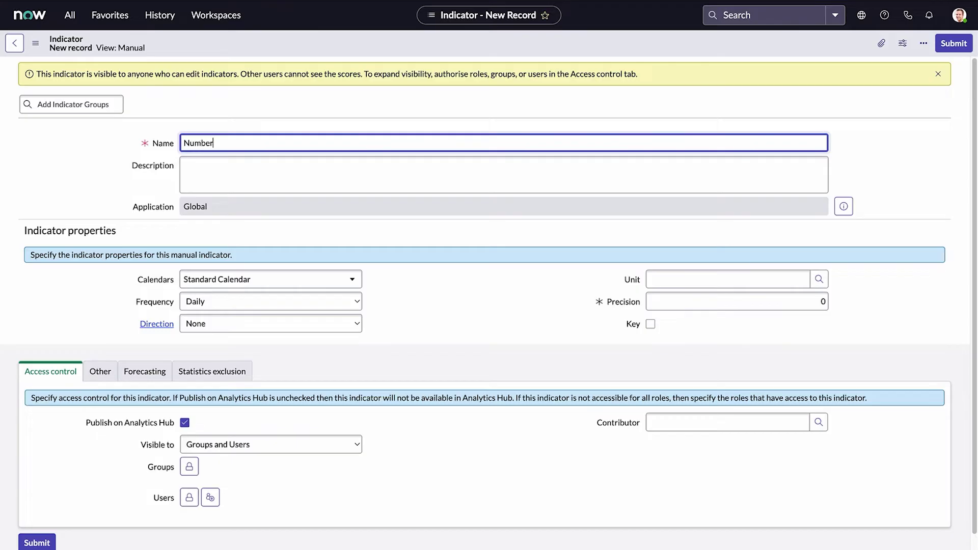
pyautogui.write(' of new HR cases opened in person')
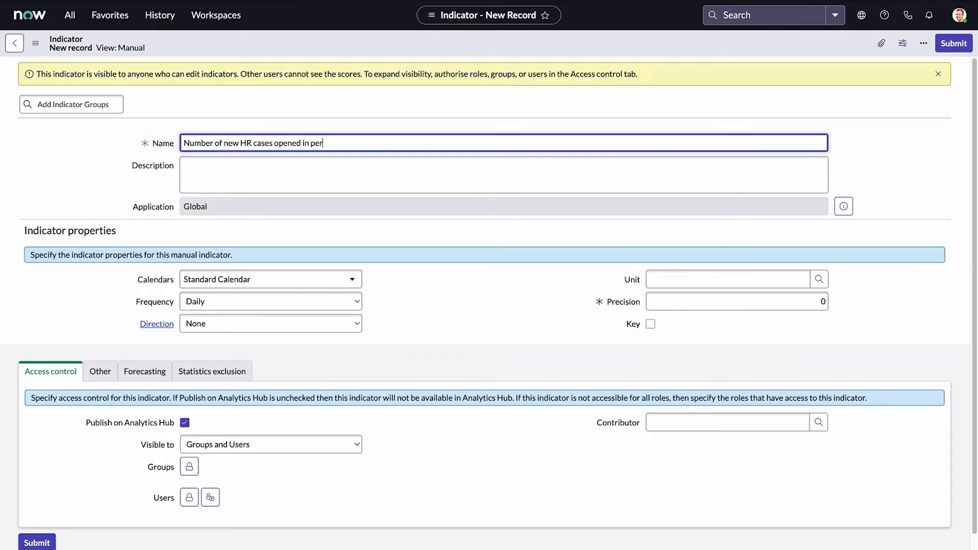
pyautogui.click(208, 420)
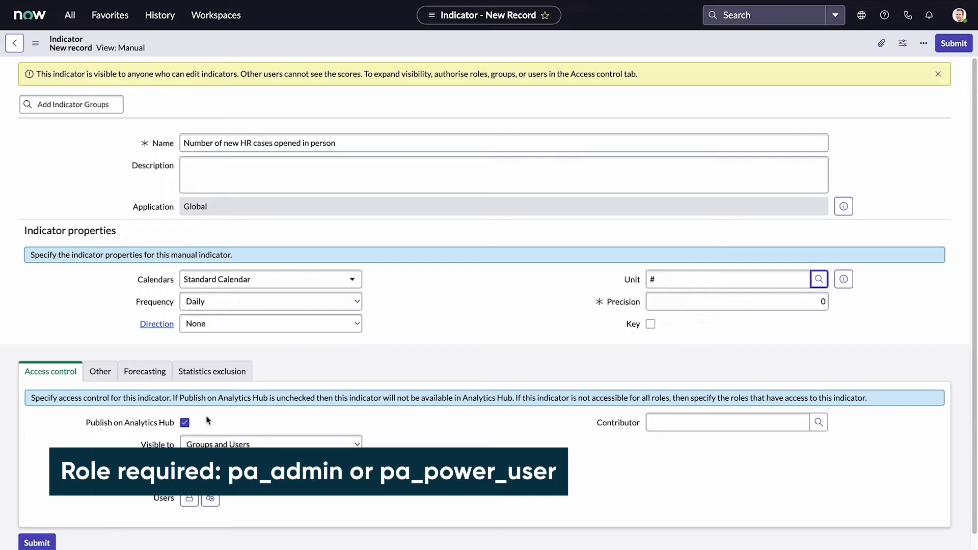
# Unpublish from Analytics Hub, make it visible to everyone, and restrict it to the admin role
pyautogui.click(185, 422)
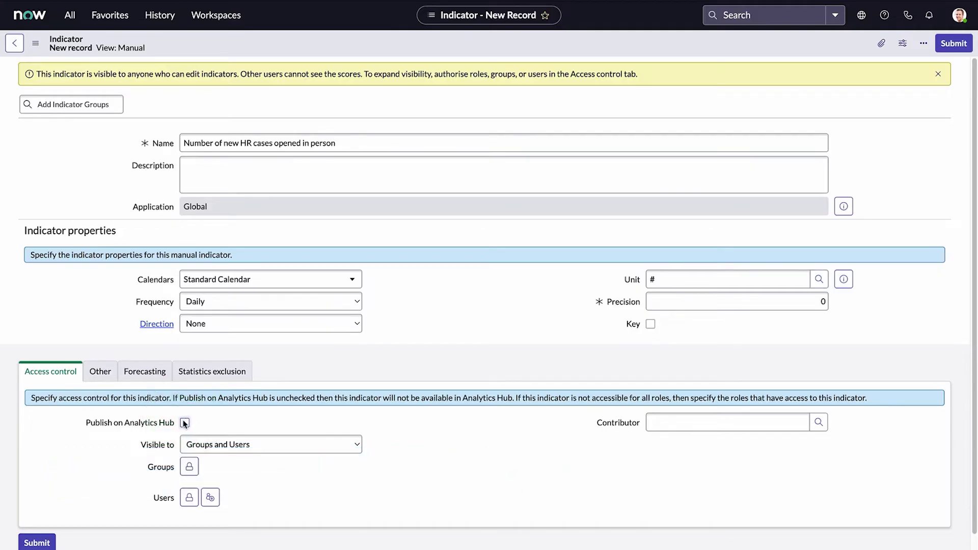
pyautogui.click(266, 446)
pyautogui.click(262, 431)
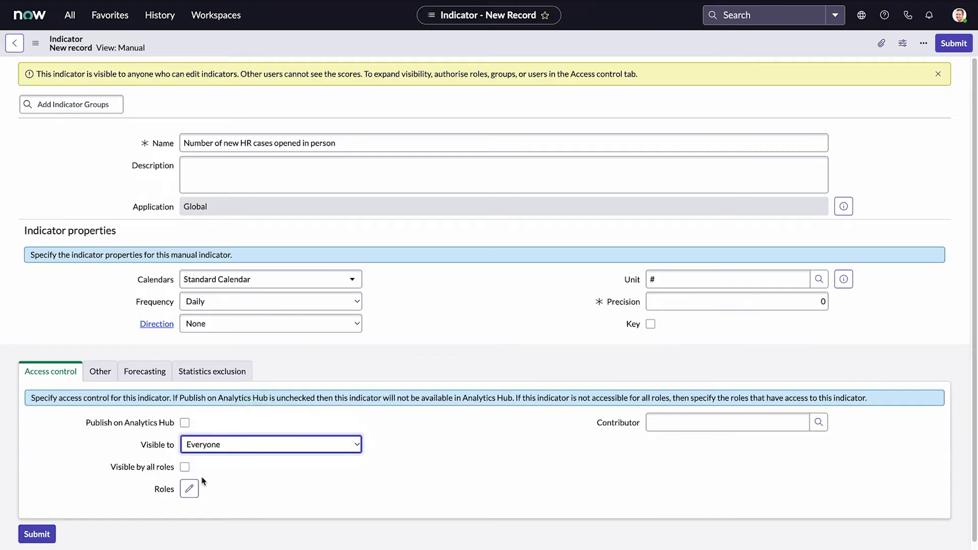
pyautogui.click(191, 489)
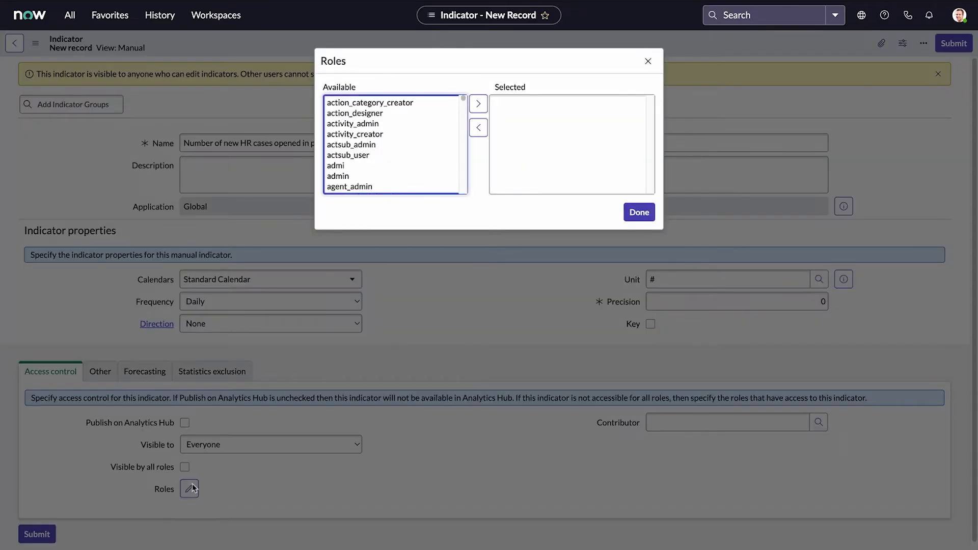
pyautogui.click(346, 175)
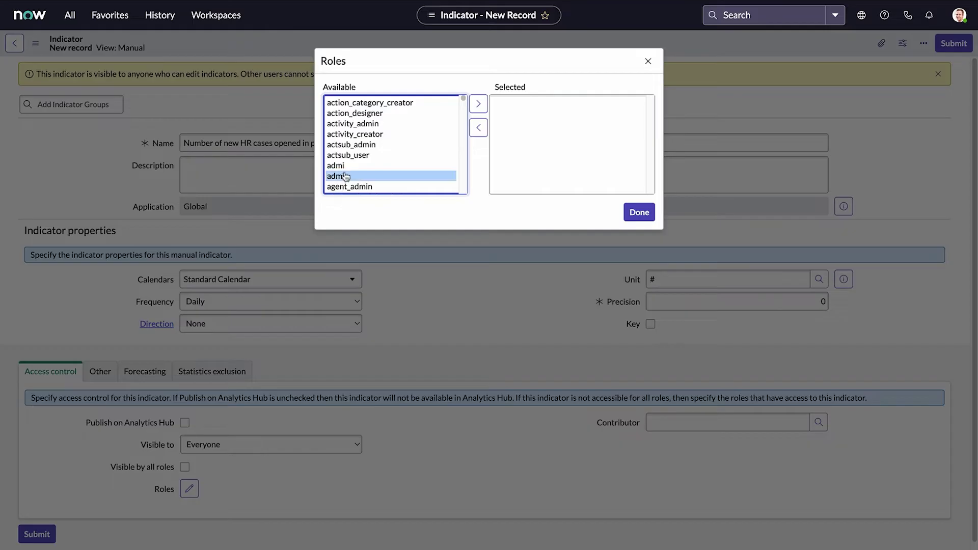
pyautogui.click(477, 105)
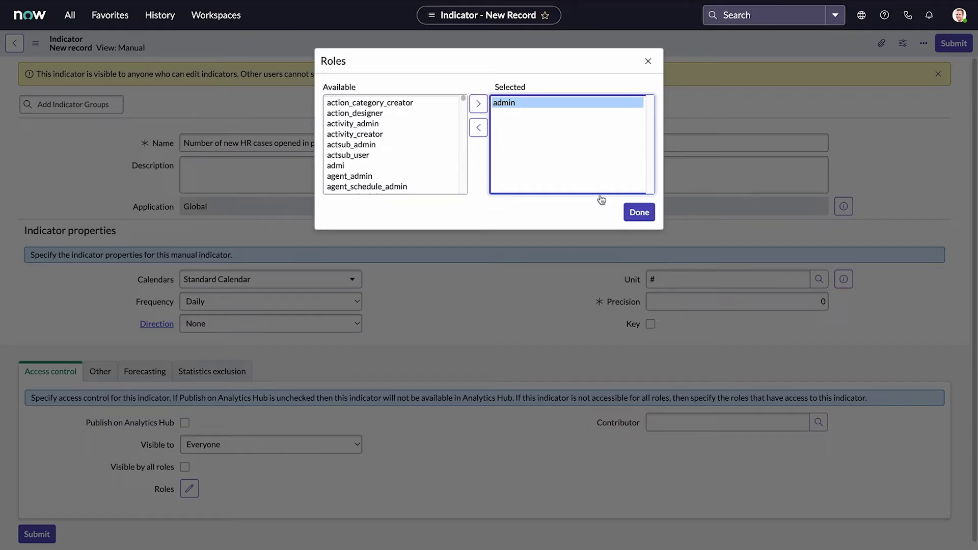
pyautogui.click(632, 214)
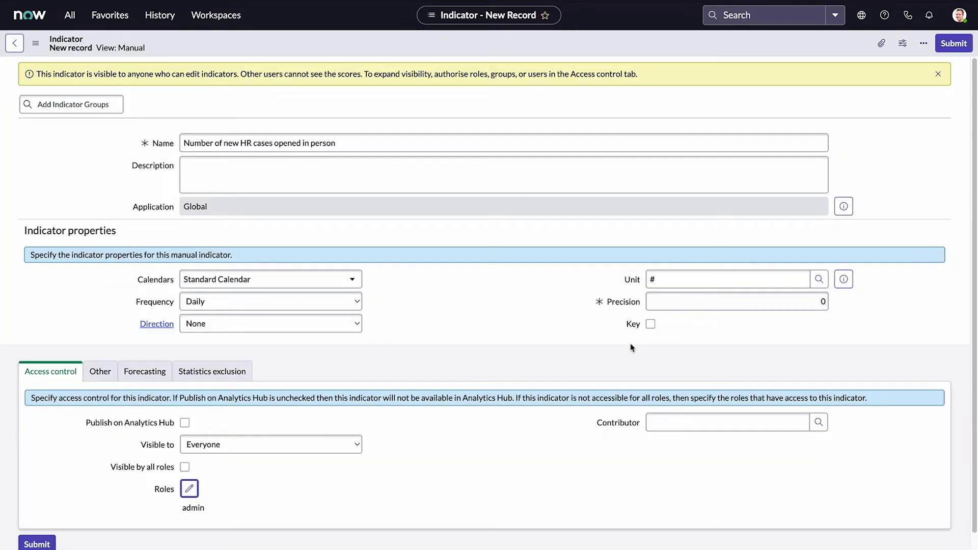
# Search the users and assign the HR manager as the indicator's contributor
pyautogui.click(819, 423)
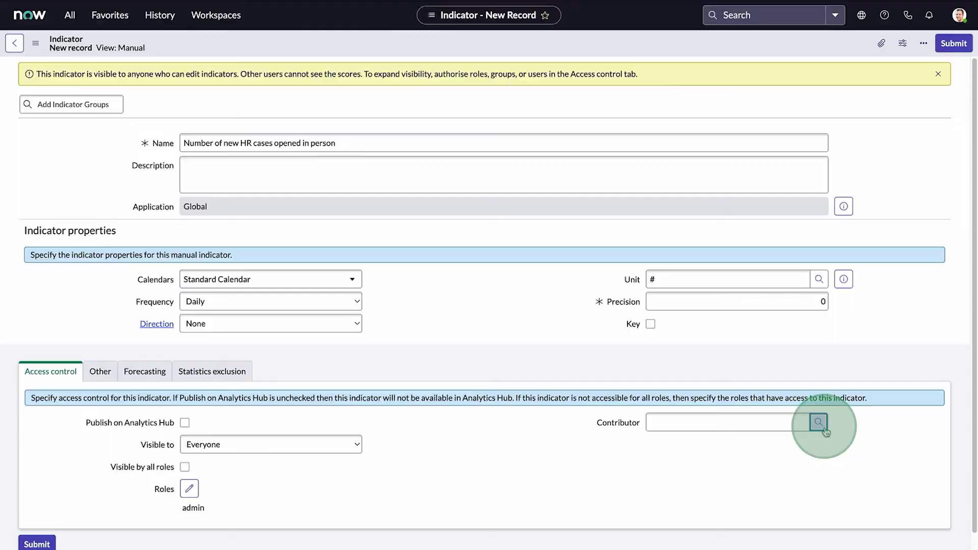
pyautogui.write('linda')
pyautogui.press('Return')
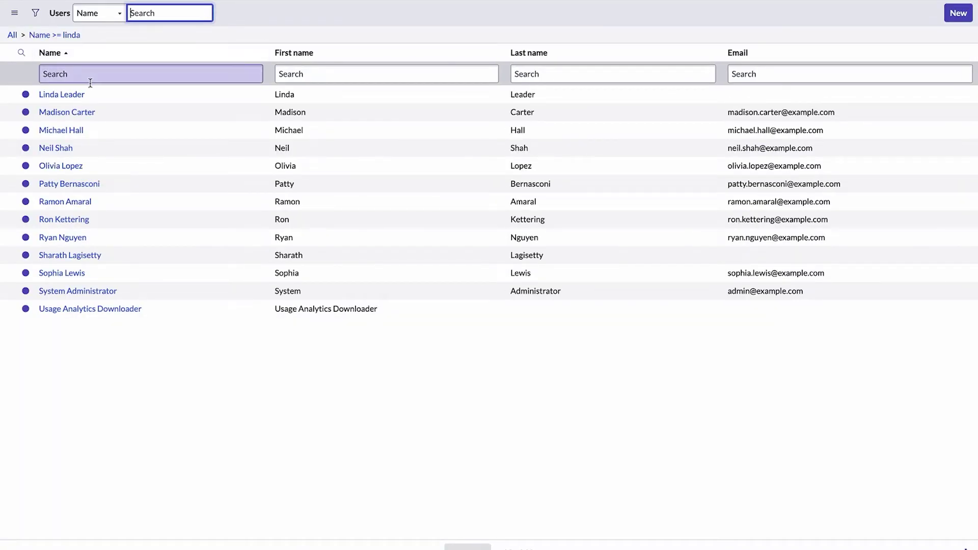
pyautogui.click(61, 94)
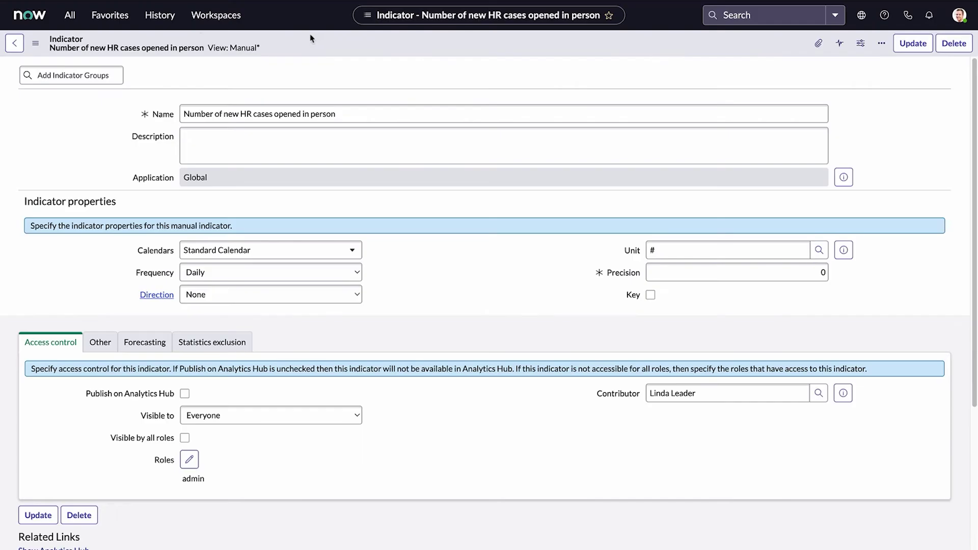
# Open the HR manager's record under System Security > Users and select pa_contributor in the role editor
pyautogui.click(70, 15)
pyautogui.write('system security')
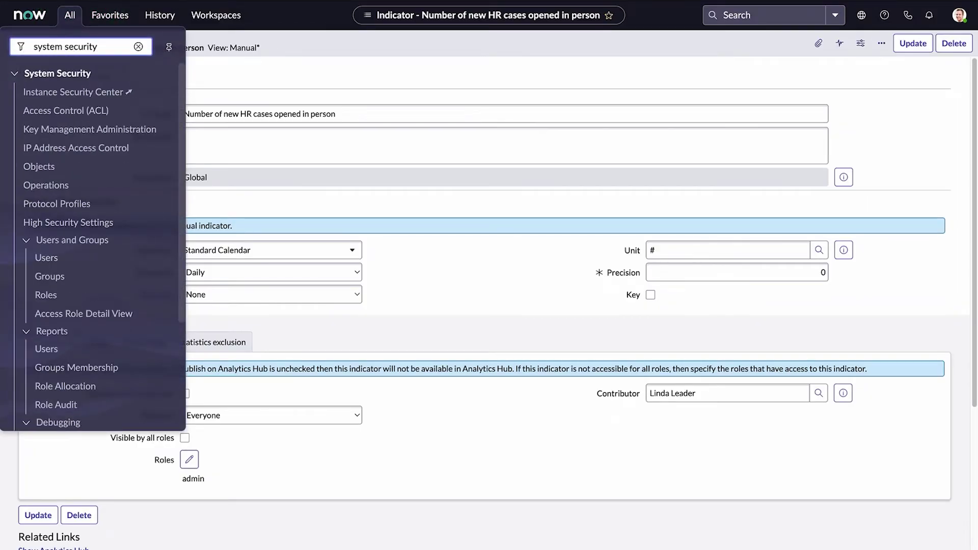
pyautogui.click(46, 257)
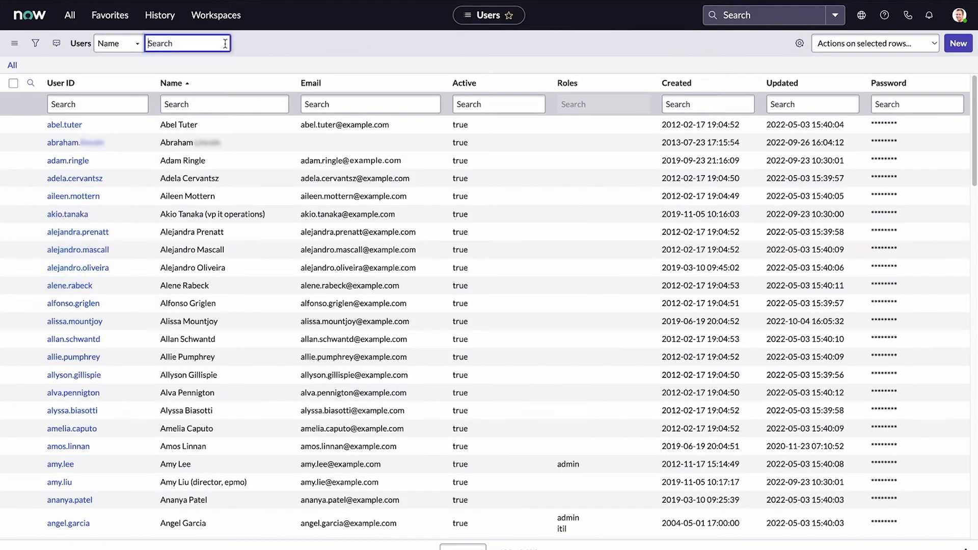
pyautogui.write('linda')
pyautogui.press('Return')
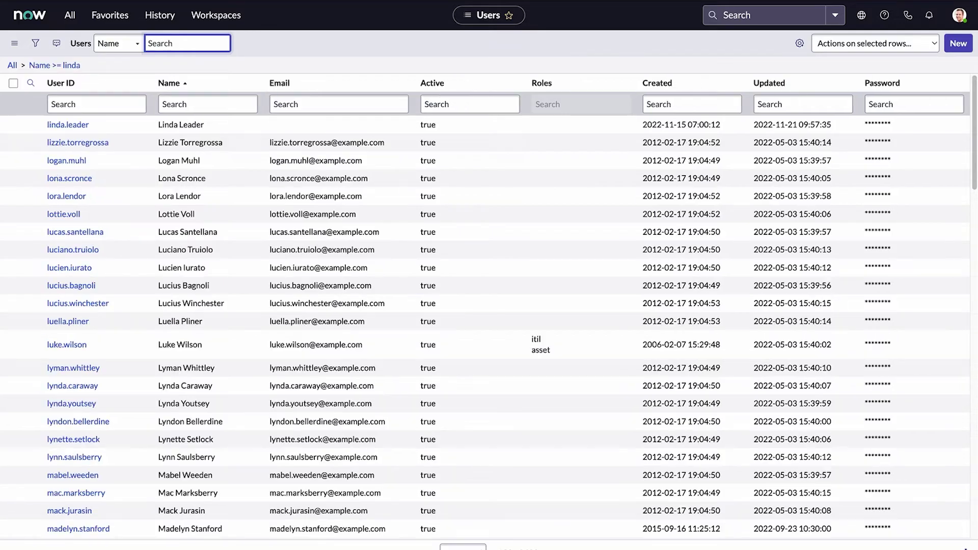
pyautogui.click(72, 125)
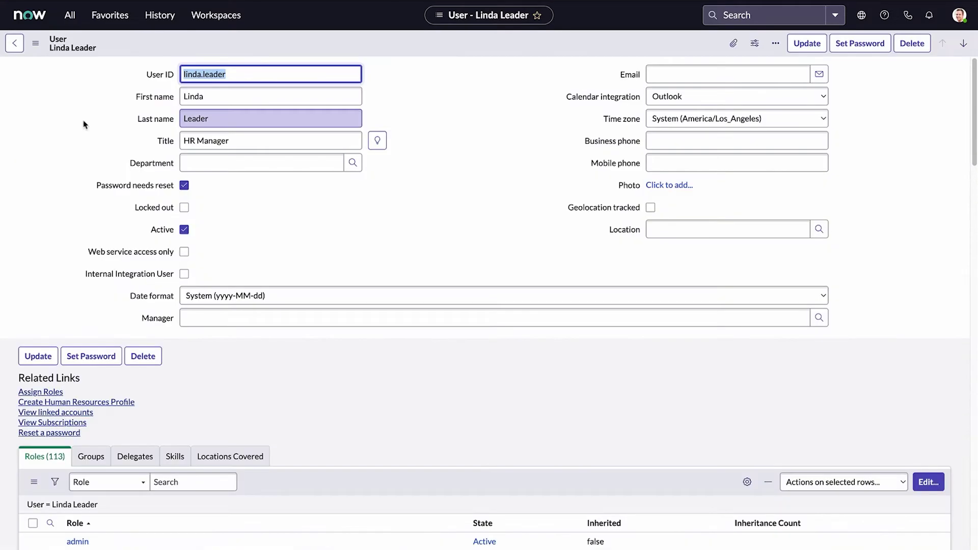
pyautogui.click(928, 482)
pyautogui.click(393, 362)
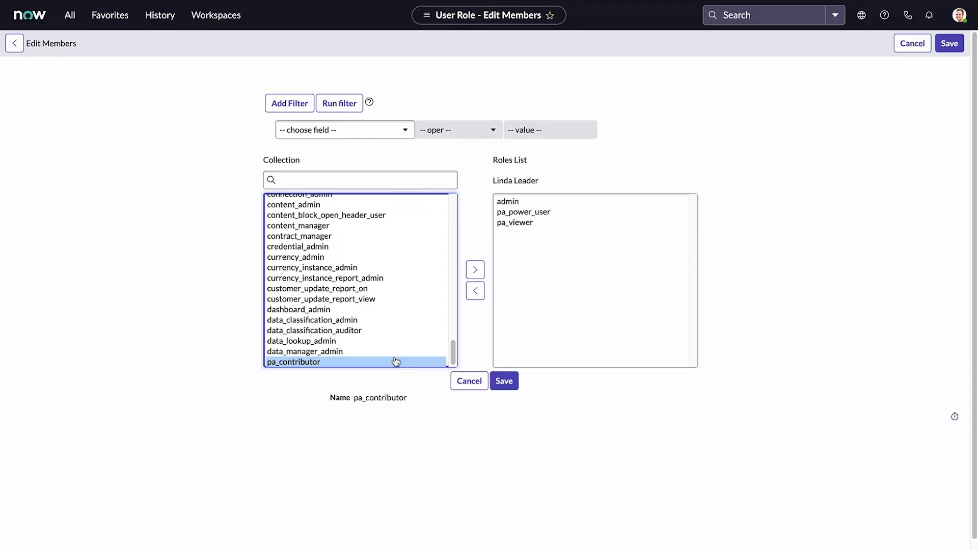
# Save pa_contributor on the user's roles and open the in-person HR cases indicator's scoresheet
pyautogui.click(475, 270)
pyautogui.click(503, 381)
pyautogui.click(72, 15)
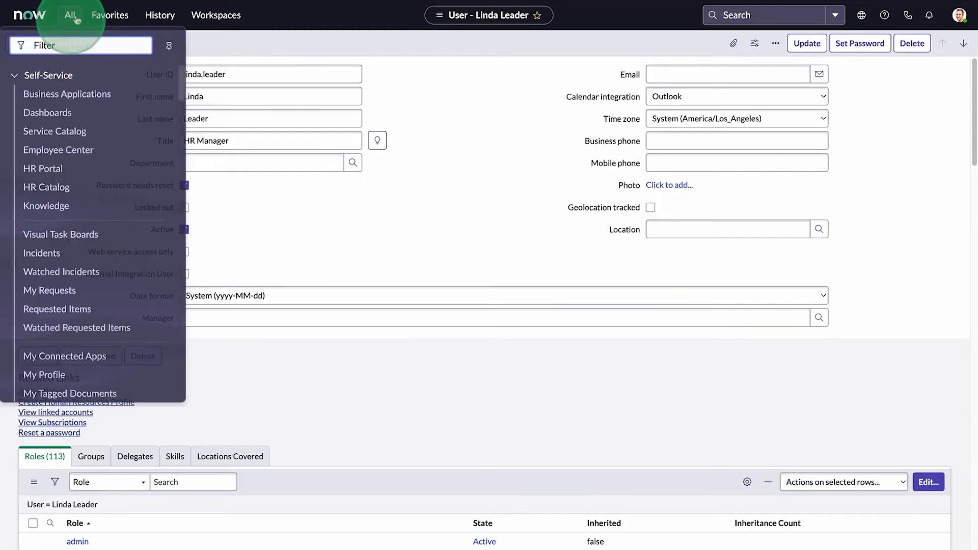
pyautogui.write('manual indicators')
pyautogui.click(66, 106)
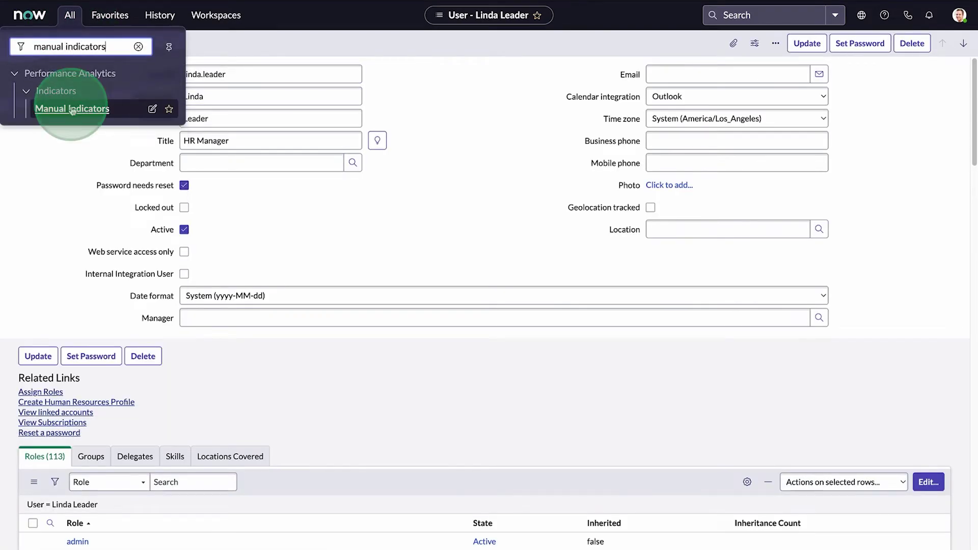
pyautogui.click(196, 124)
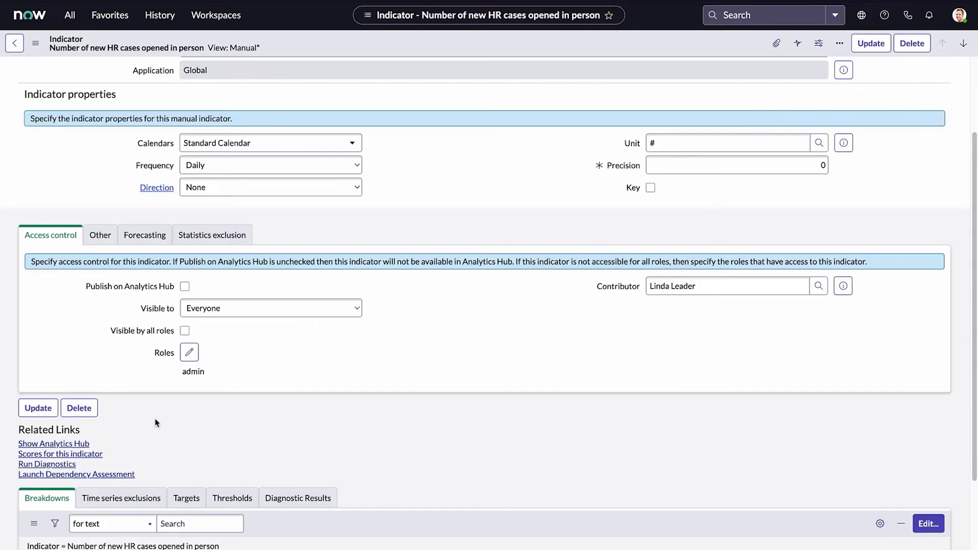
pyautogui.click(95, 453)
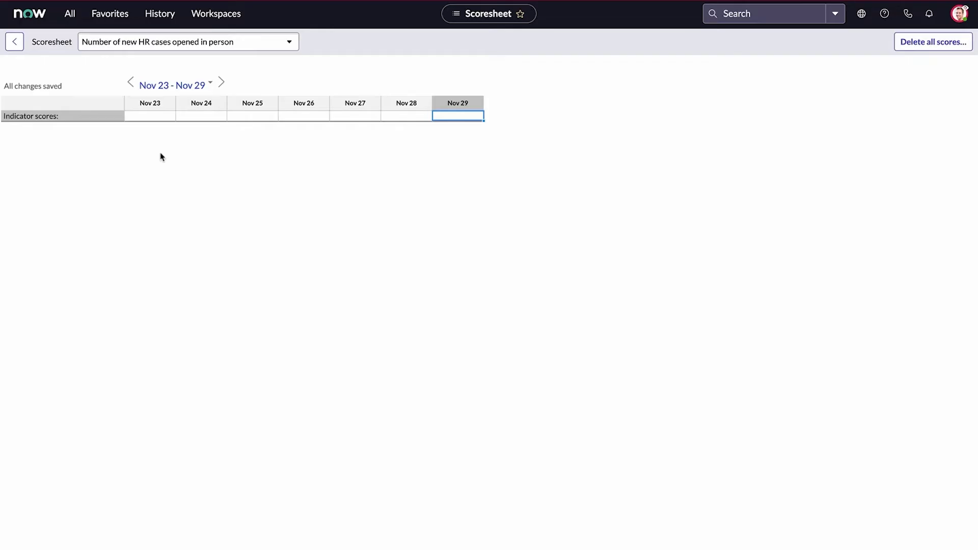
# Enter daily scores 2, 4, 5, 3, 2, 2 for Nov 21–26 and select the Nov 27 cell
pyautogui.click(160, 116)
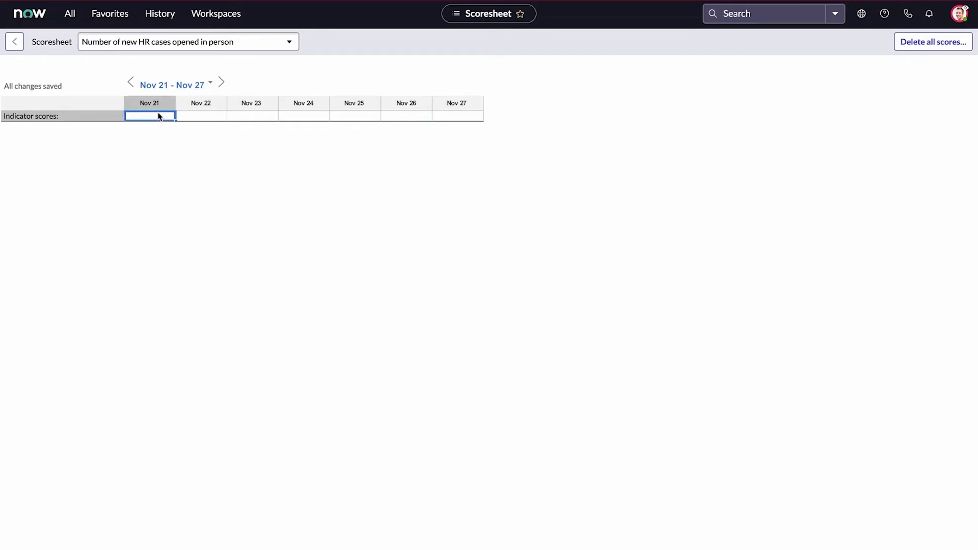
pyautogui.write('2')
pyautogui.click(199, 117)
pyautogui.write('4')
pyautogui.click(255, 118)
pyautogui.write('5')
pyautogui.click(301, 117)
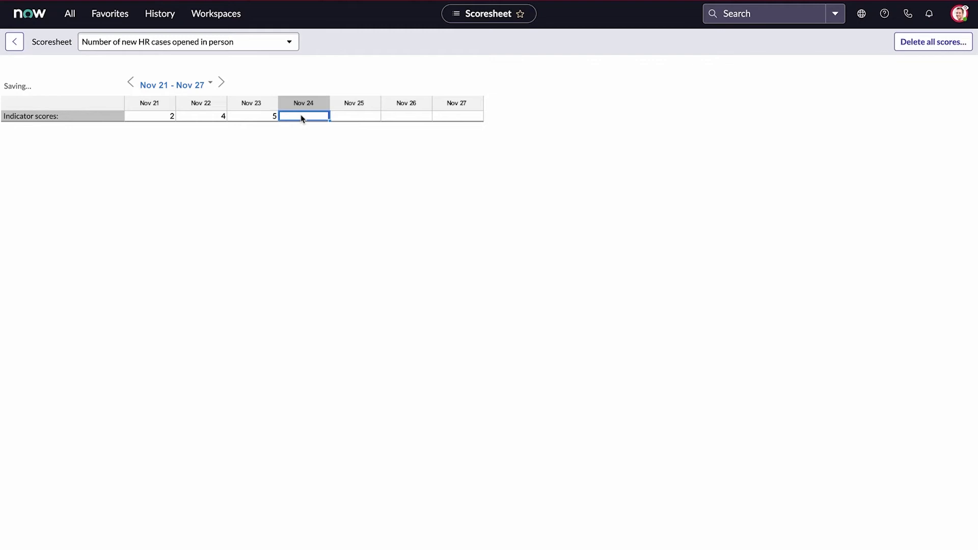
pyautogui.write('3')
pyautogui.click(350, 117)
pyautogui.write('2')
pyautogui.click(402, 118)
pyautogui.write('2')
pyautogui.click(447, 117)
# Enter 4 as the Nov 27 score and go to the Automated Indicators list
pyautogui.write('4')
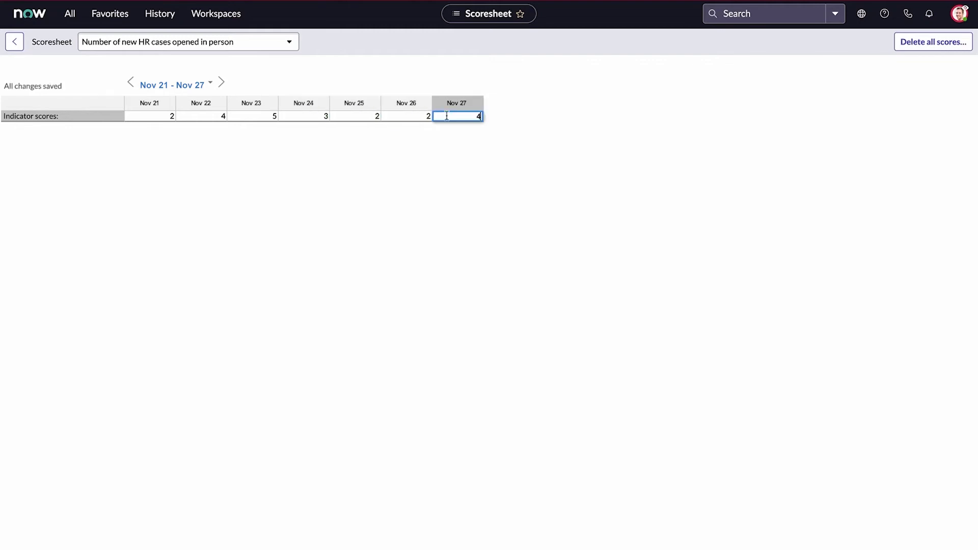
pyautogui.click(70, 13)
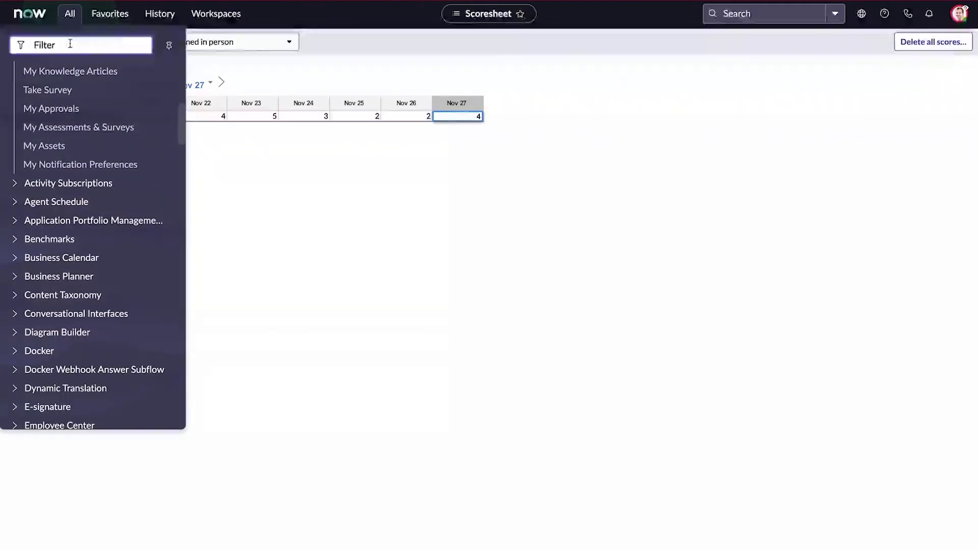
pyautogui.write('performance')
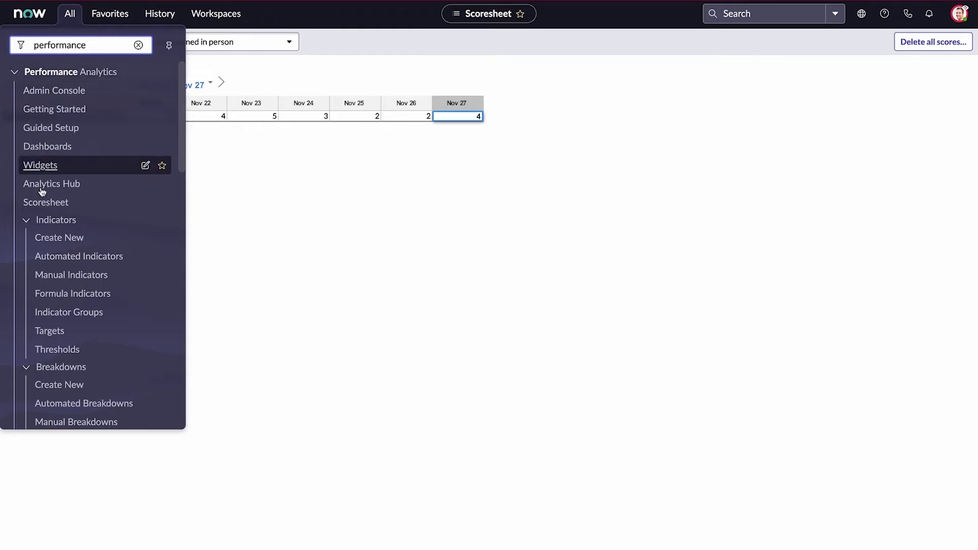
pyautogui.click(51, 256)
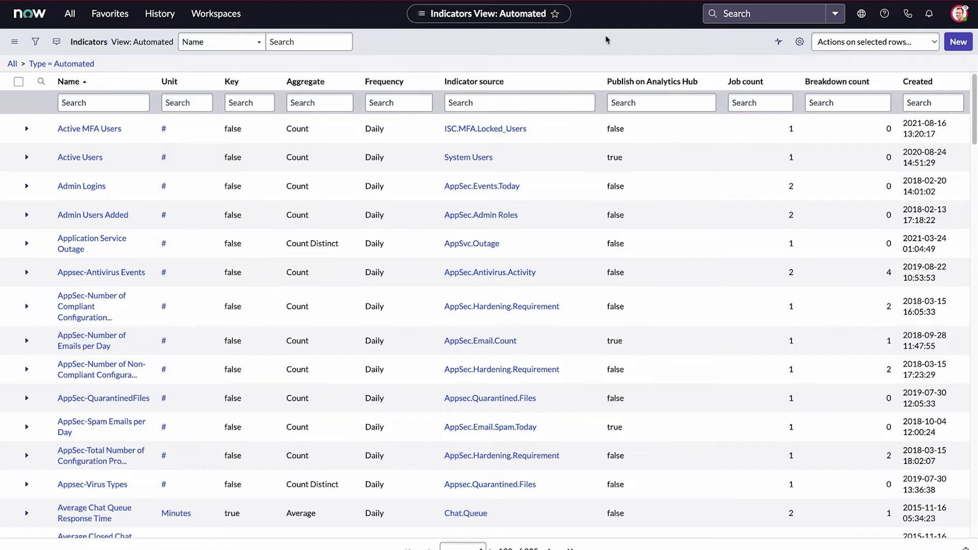
# Create a new automated indicator named 'Number of new HR cases' with unit #
pyautogui.click(957, 42)
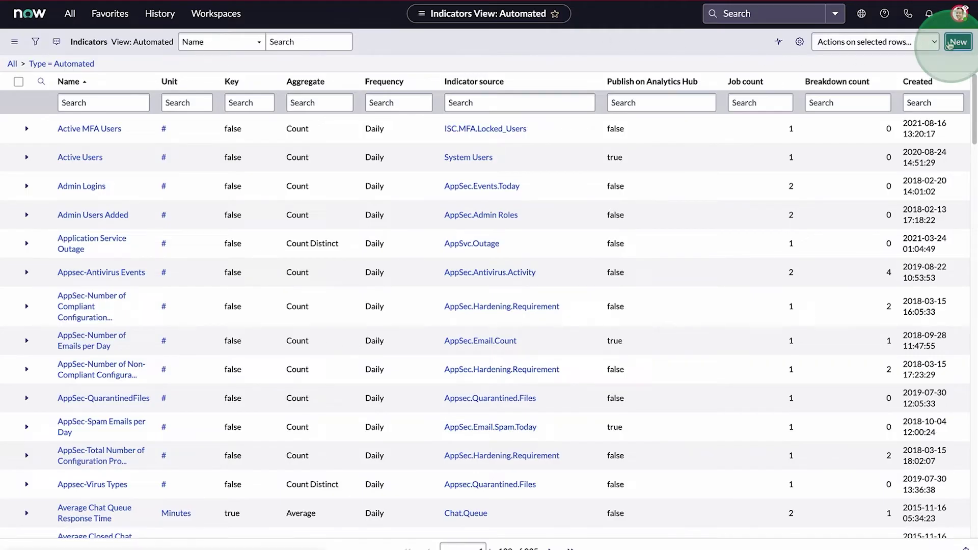
pyautogui.press('Tab')
pyautogui.write('Number of new HR cases')
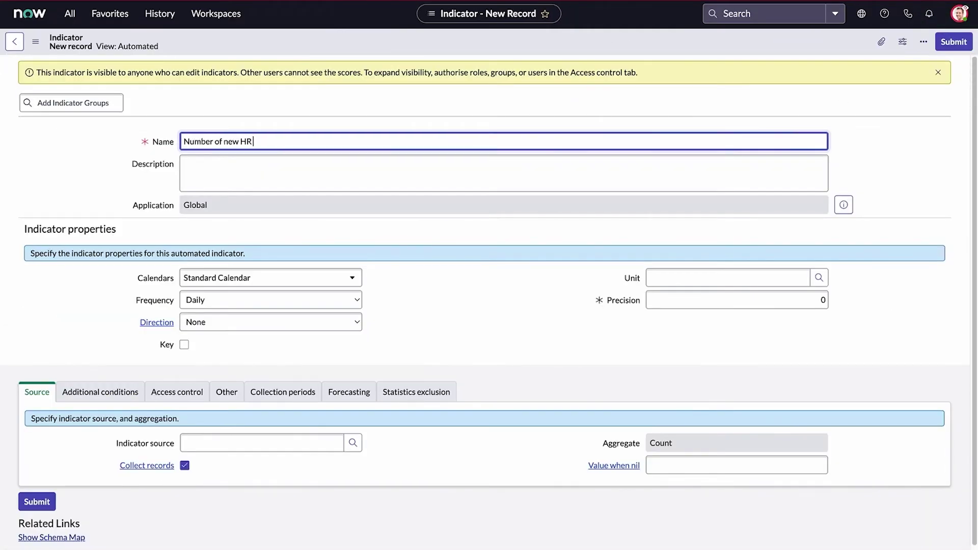
pyautogui.click(806, 270)
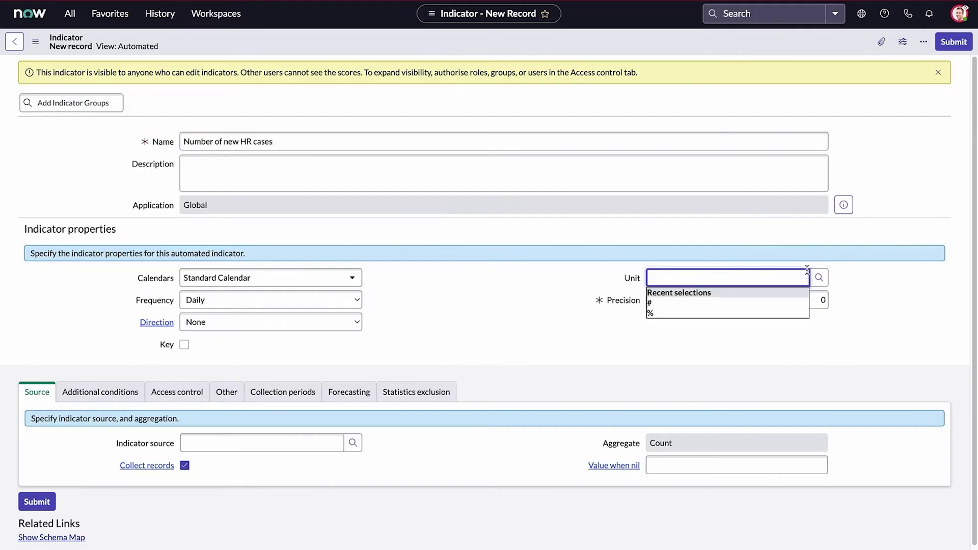
pyautogui.click(756, 303)
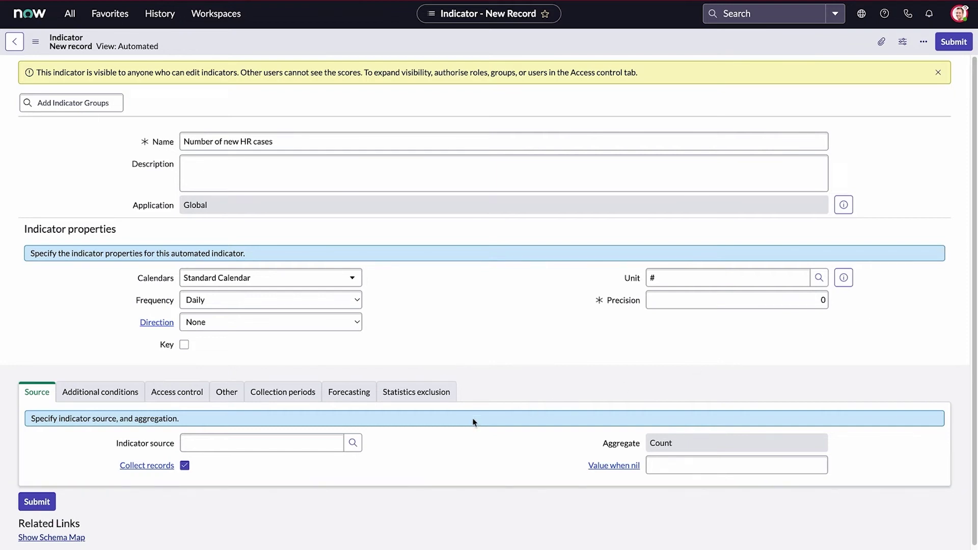
pyautogui.click(354, 443)
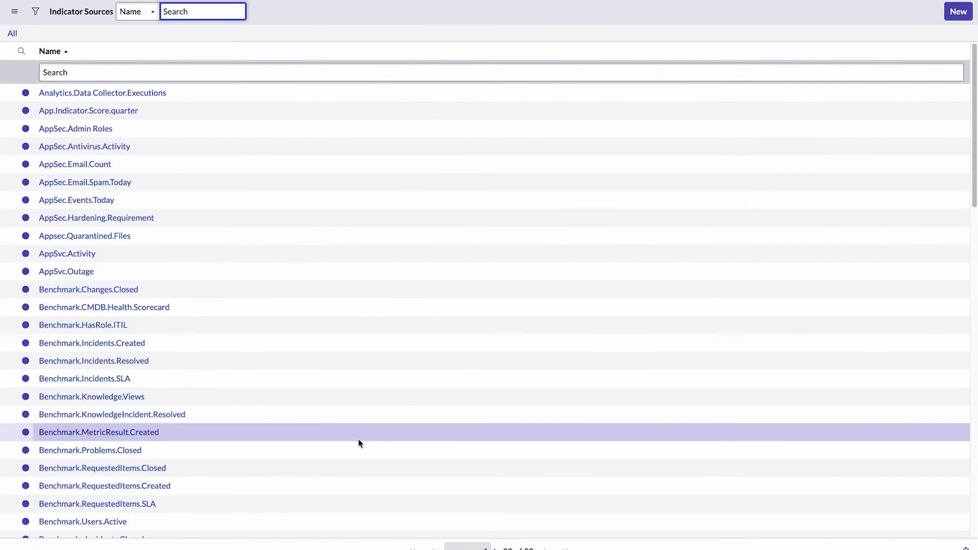
# Create a new indicator source named 'HR Cases New' valid for Daily frequency
pyautogui.click(957, 12)
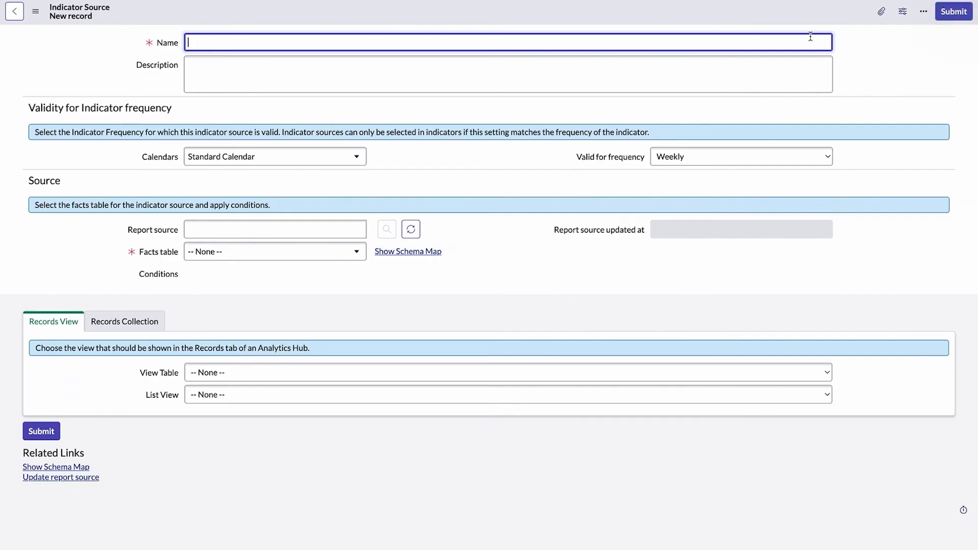
pyautogui.write('HR Cases New')
pyautogui.click(877, 42)
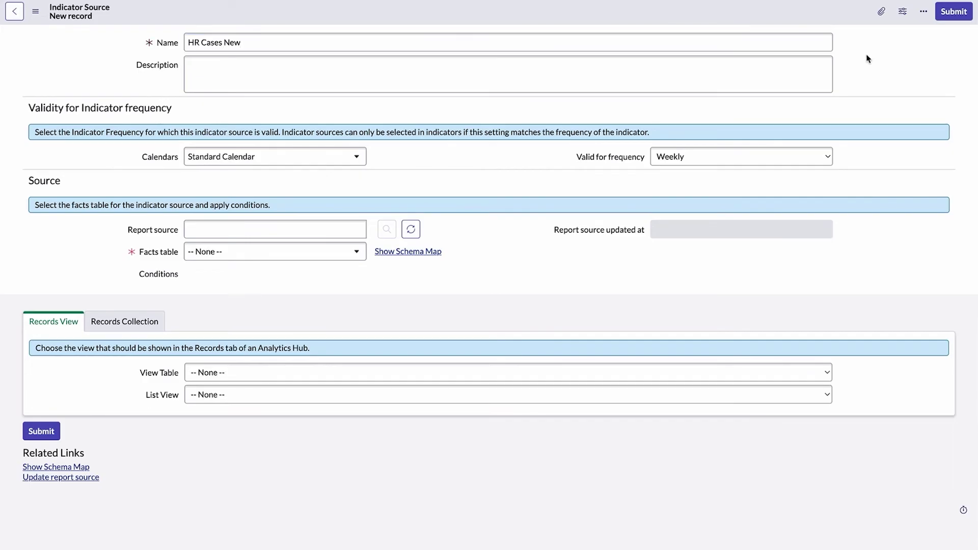
pyautogui.click(820, 155)
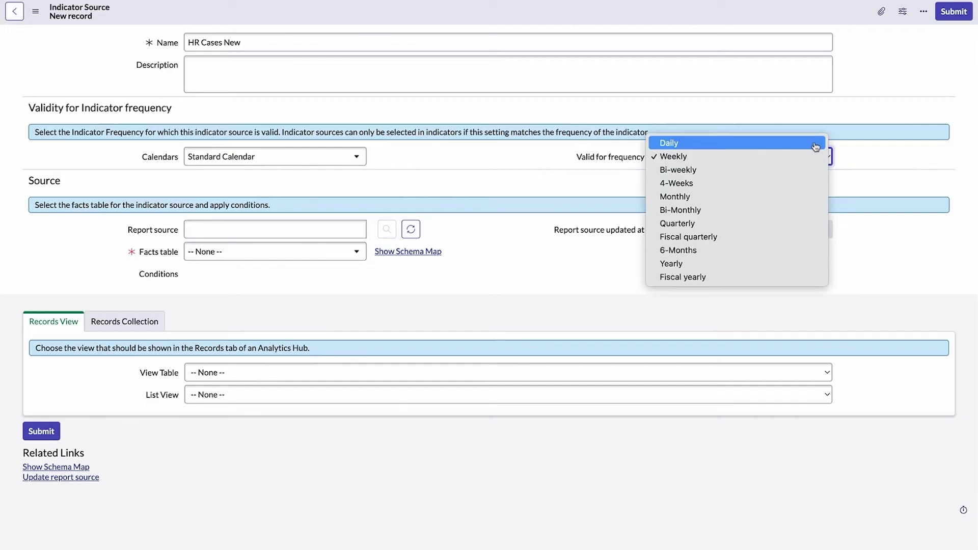
pyautogui.click(815, 145)
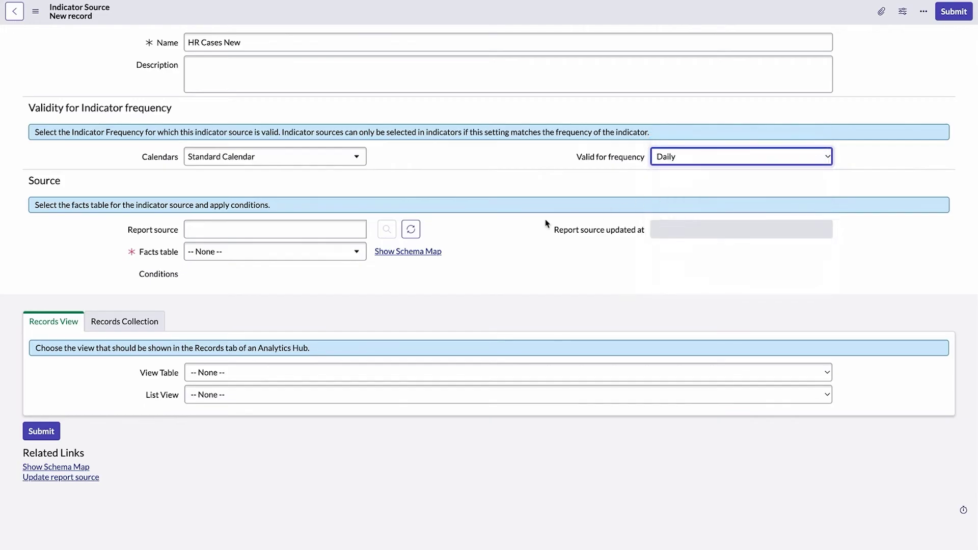
# Use HR Case as the facts table with condition Created on 2022-11-21, and save the source
pyautogui.click(358, 253)
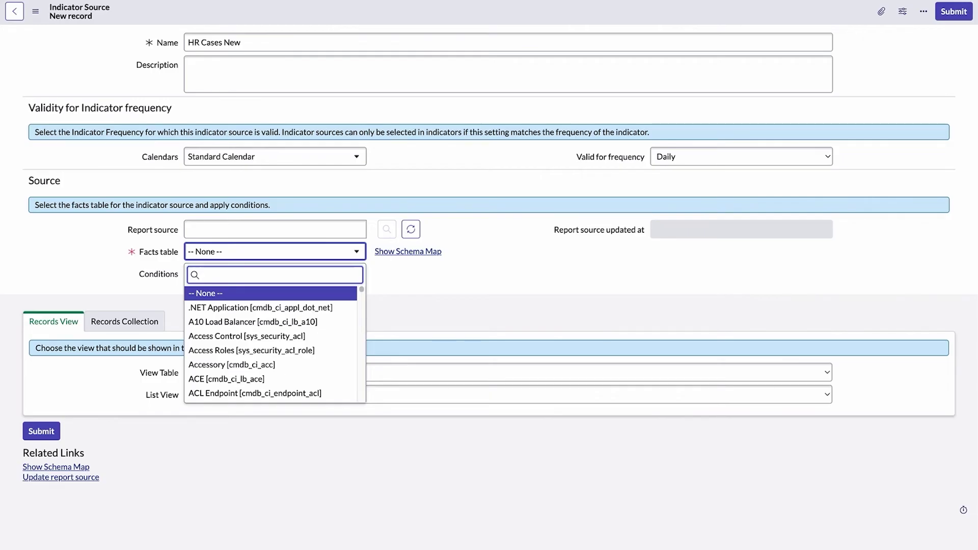
pyautogui.write('hr_case')
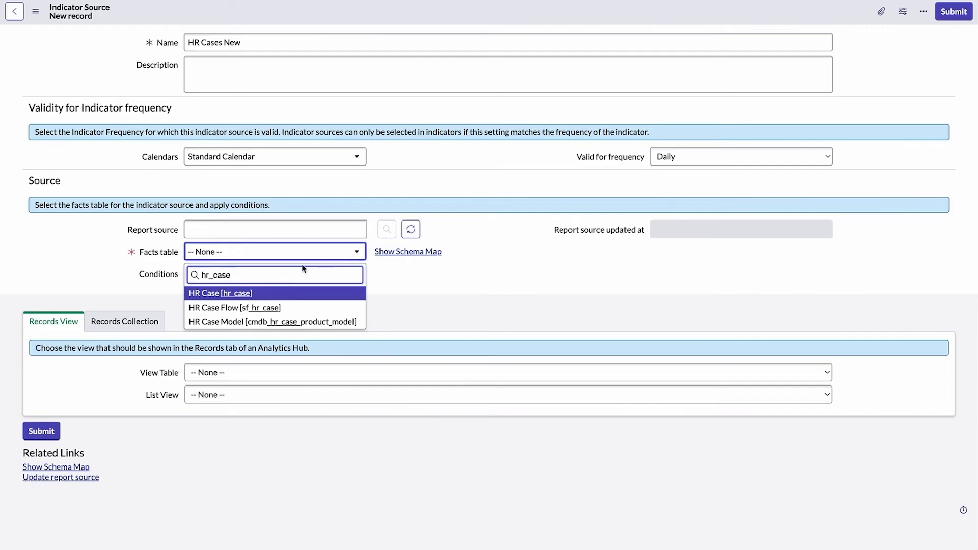
pyautogui.click(243, 293)
pyautogui.click(331, 336)
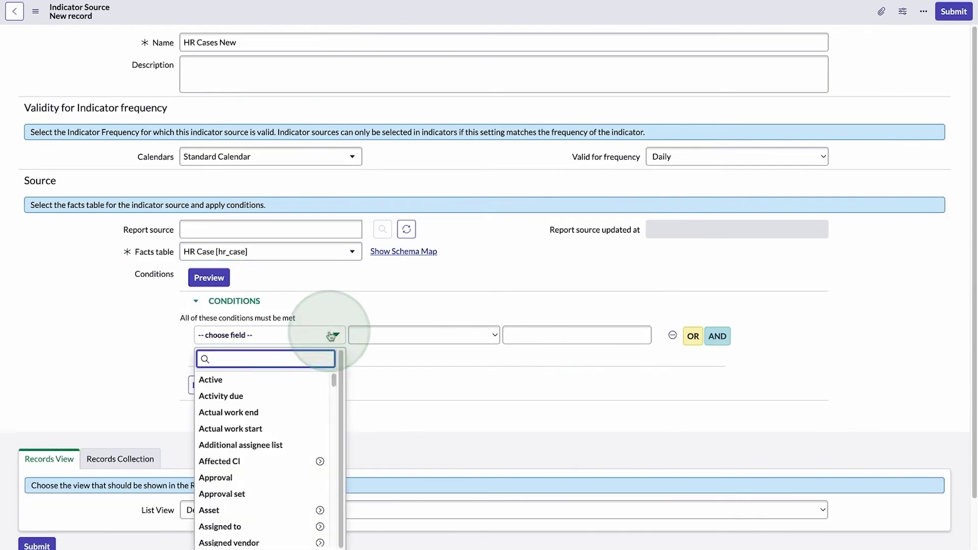
pyautogui.write('create')
pyautogui.click(228, 378)
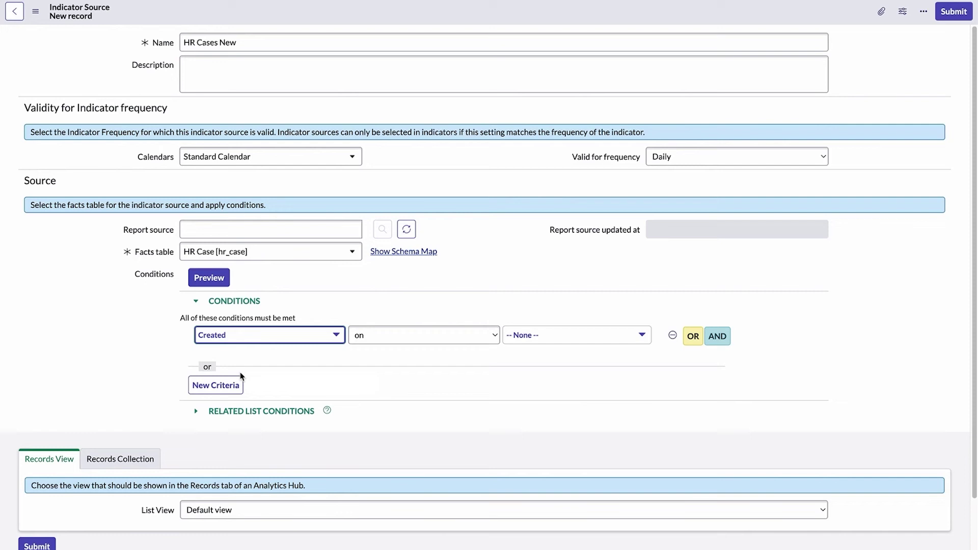
pyautogui.click(631, 340)
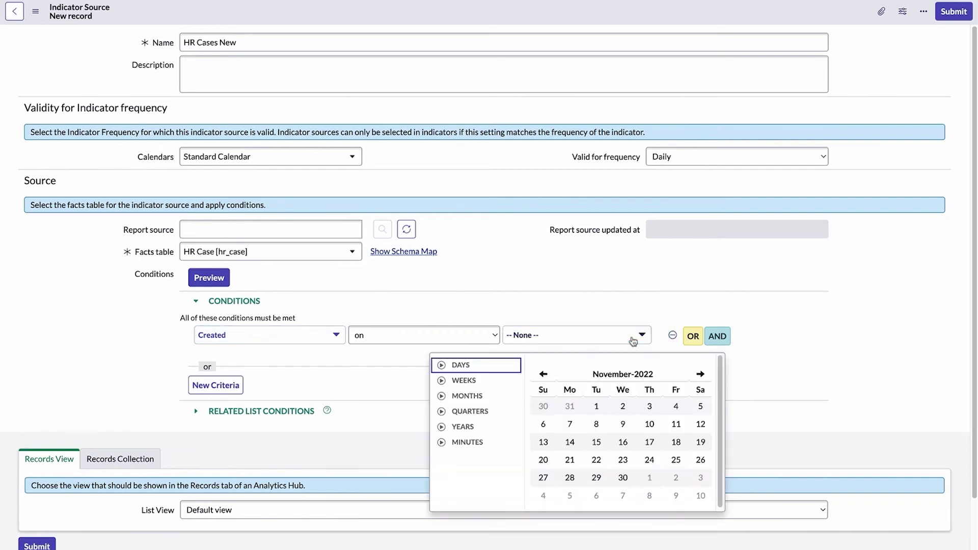
pyautogui.click(569, 459)
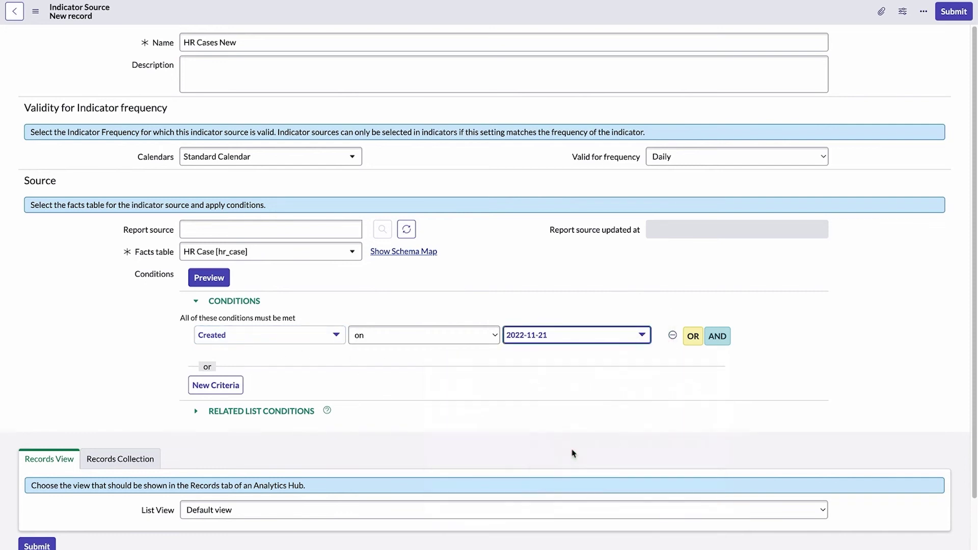
pyautogui.click(952, 12)
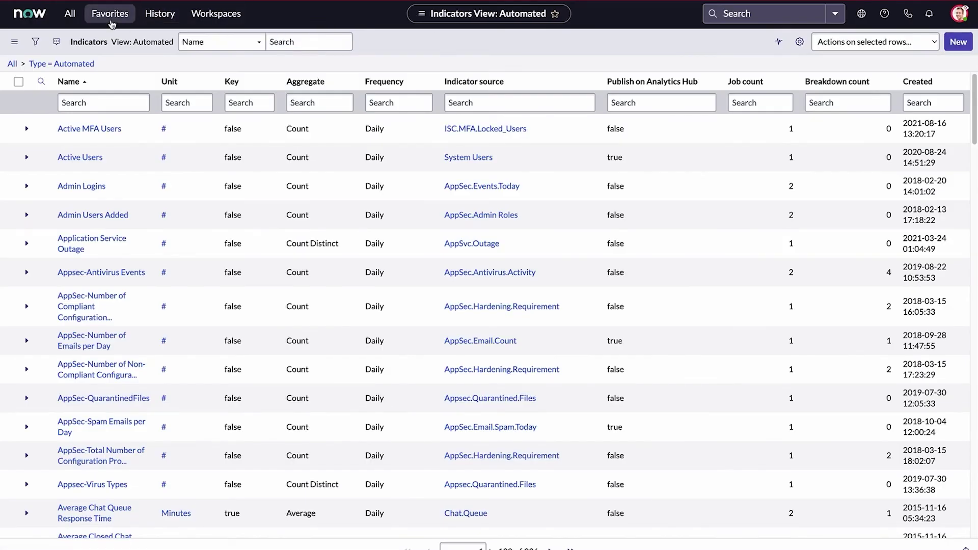
# Start a new formula indicator '% of HR cases opened in person' with unit %
pyautogui.click(70, 13)
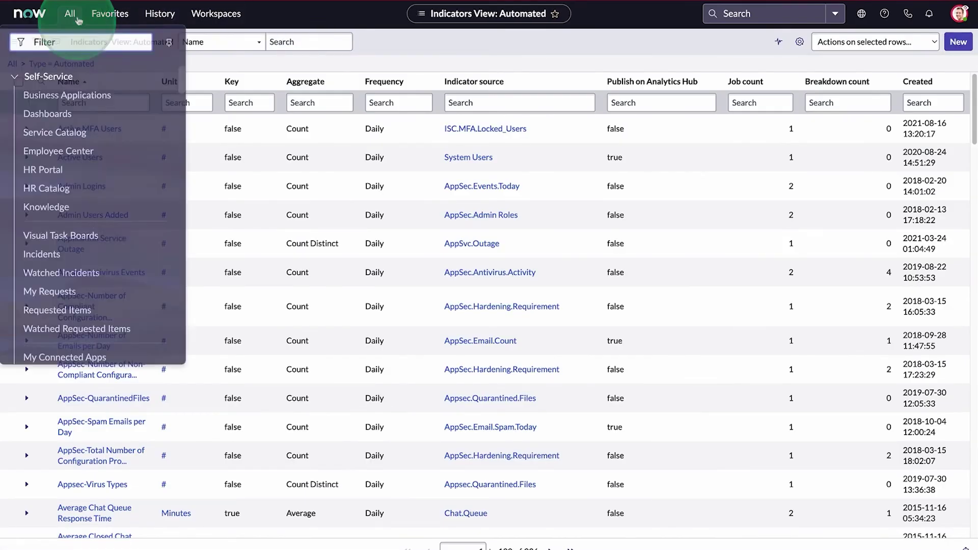
pyautogui.write('indicators')
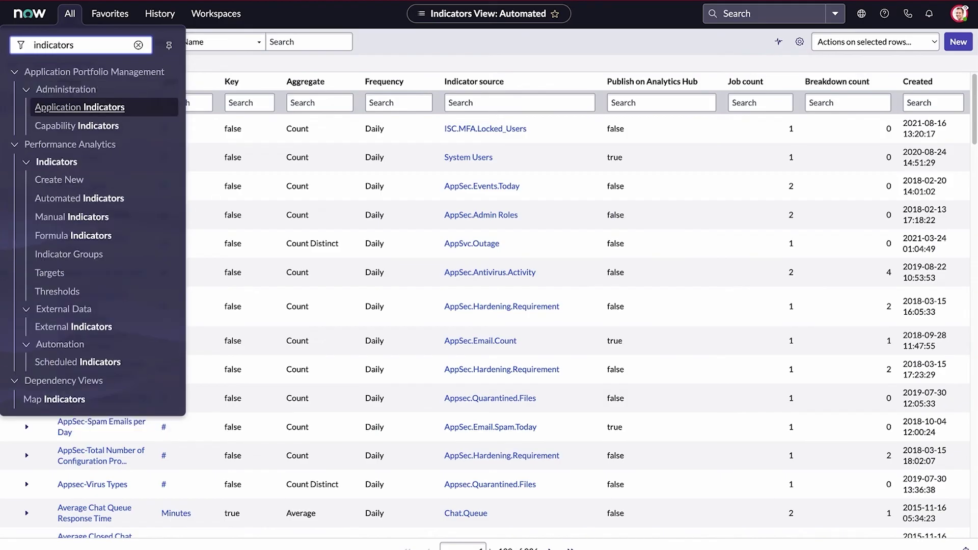
pyautogui.click(51, 235)
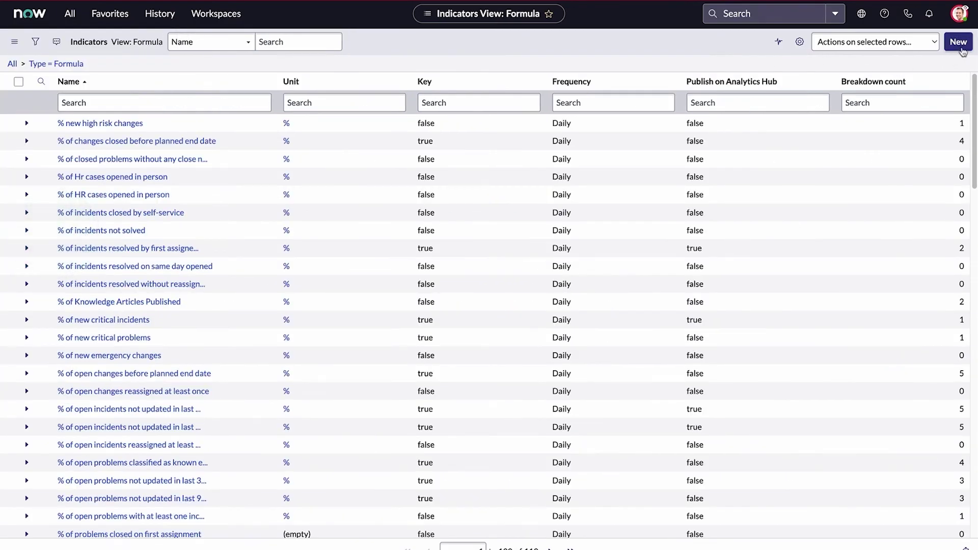
pyautogui.click(960, 46)
pyautogui.write('% of ')
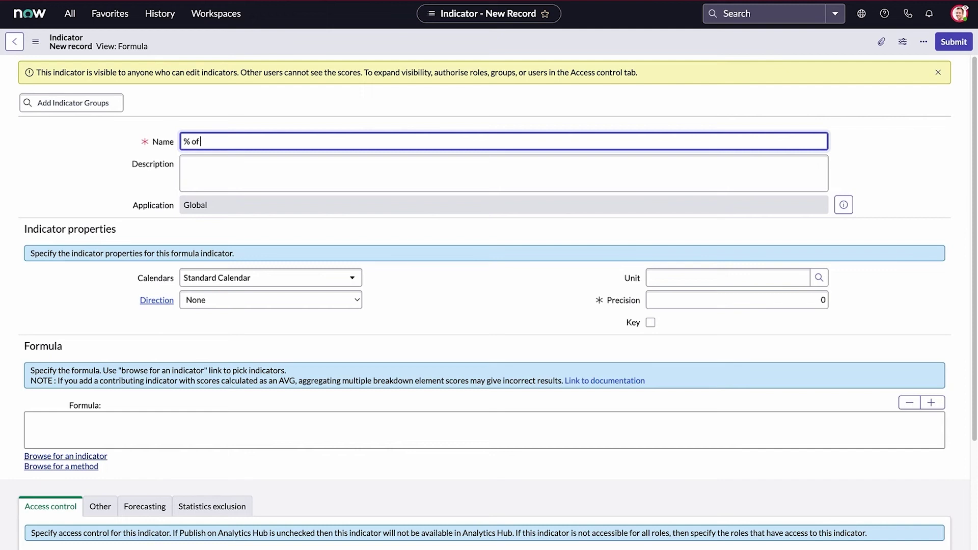
pyautogui.write('HR cases opened in person')
pyautogui.click(819, 277)
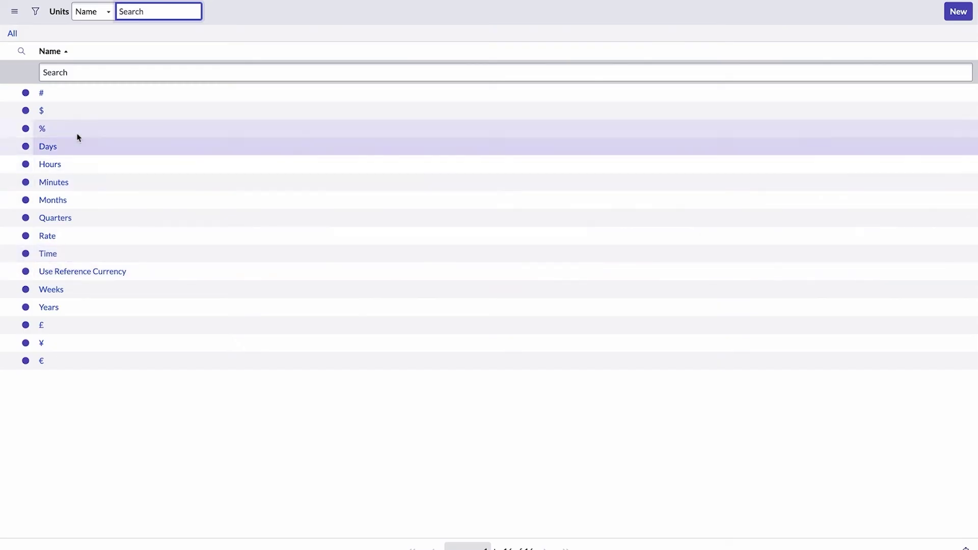
pyautogui.click(42, 129)
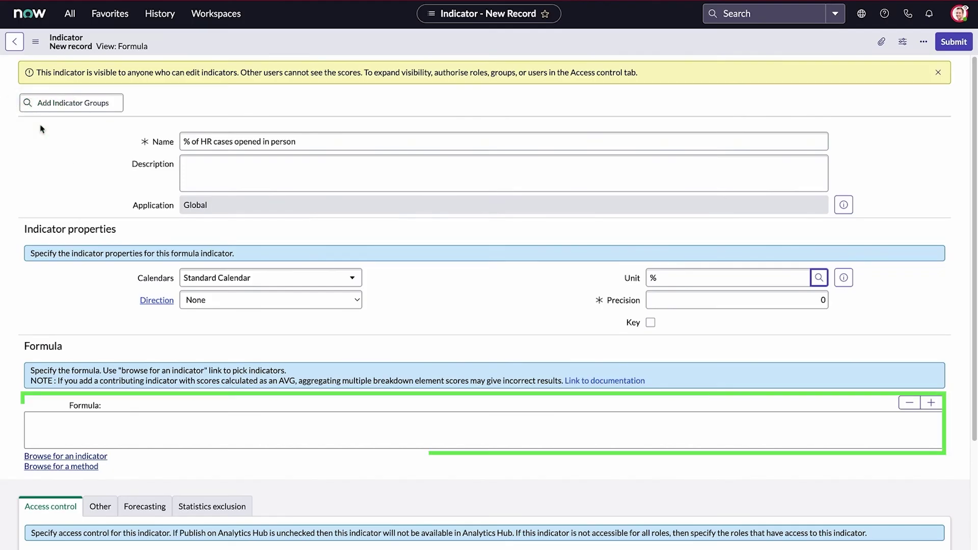
# Search the indicator lookup for 'Number of new Hr cases opened in person' to add to the formula
pyautogui.click(65, 456)
pyautogui.click(652, 218)
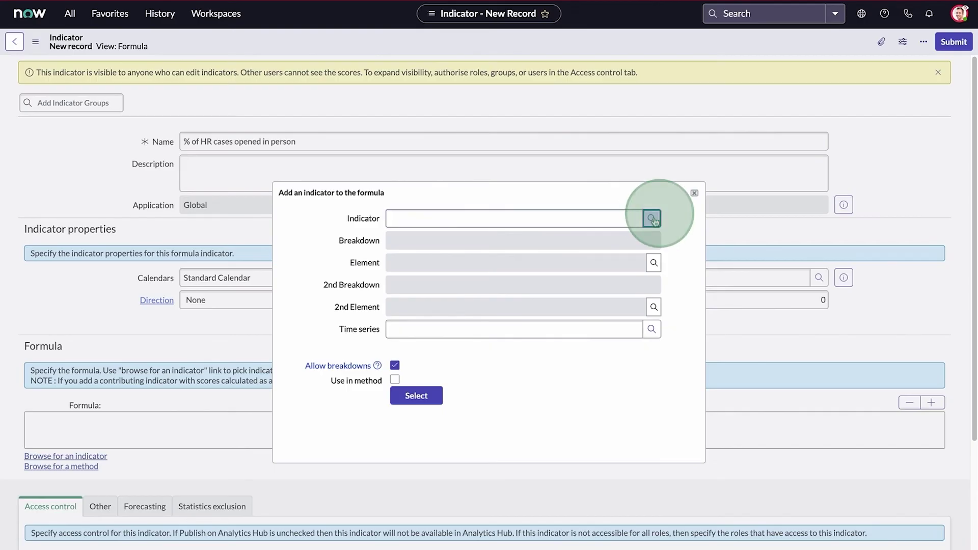
pyautogui.click(202, 11)
pyautogui.write('Number of new Hr cases opened in per')
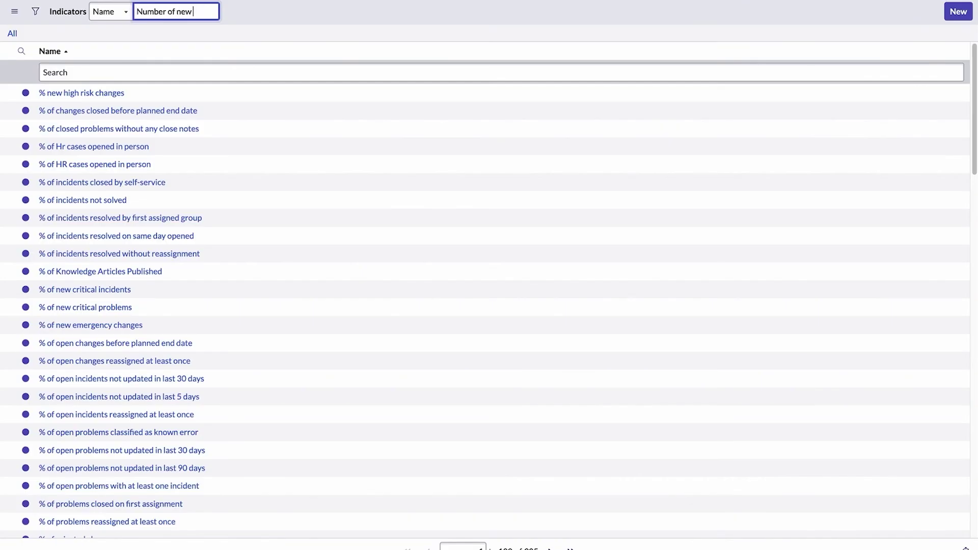